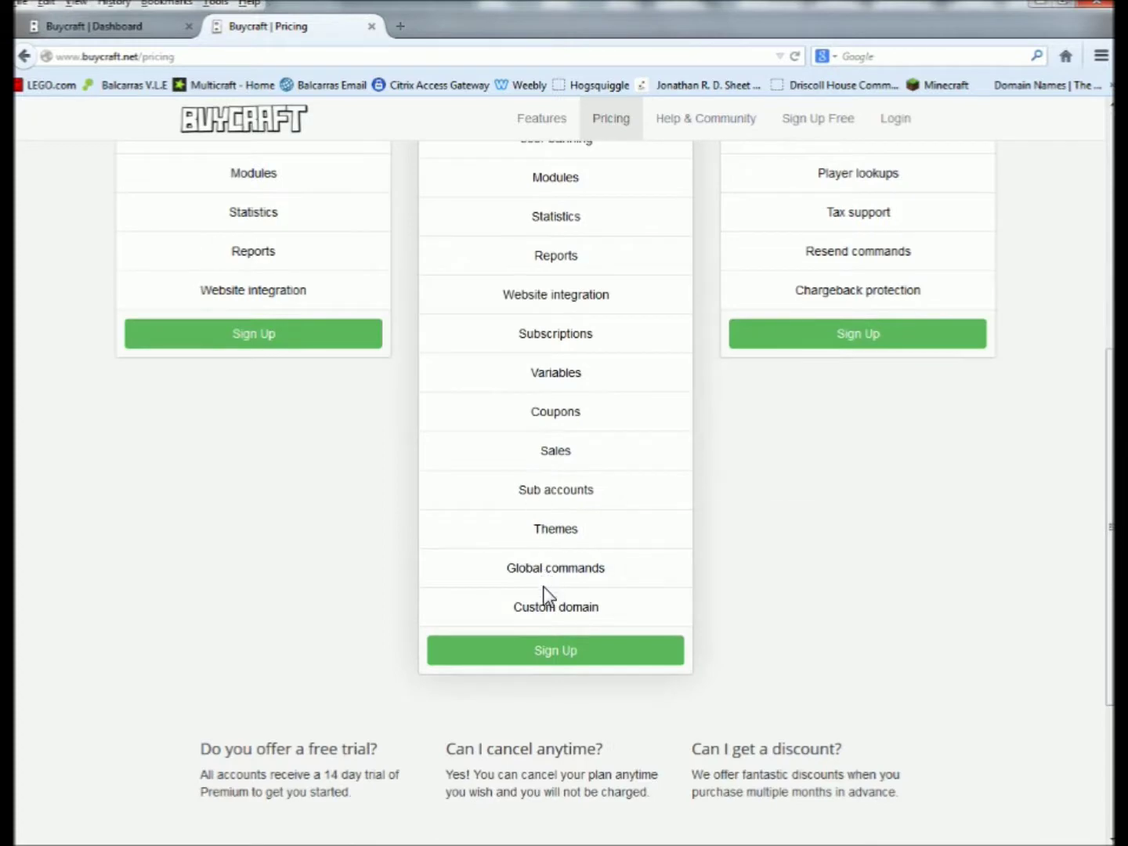
Browse the Buycraft Features page and scroll through its feature list.
scroll(547, 580, "up", 5)
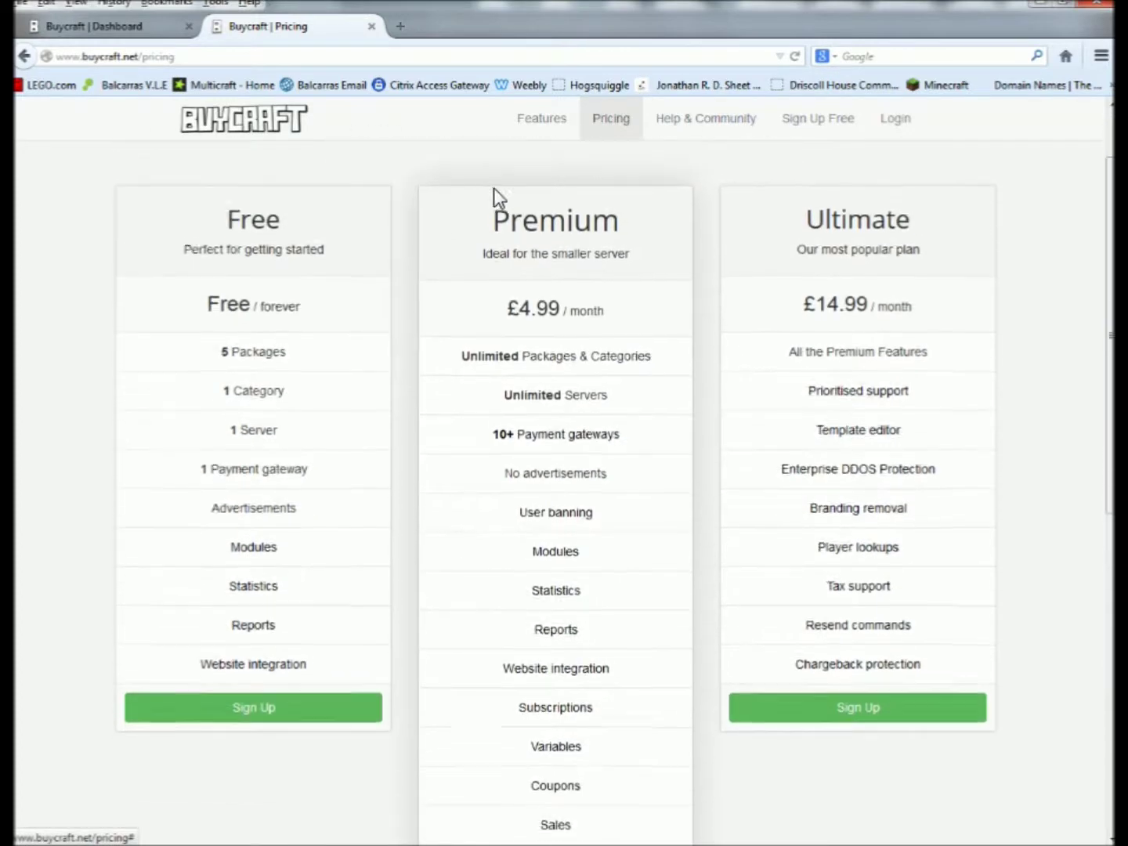
left_click(557, 125)
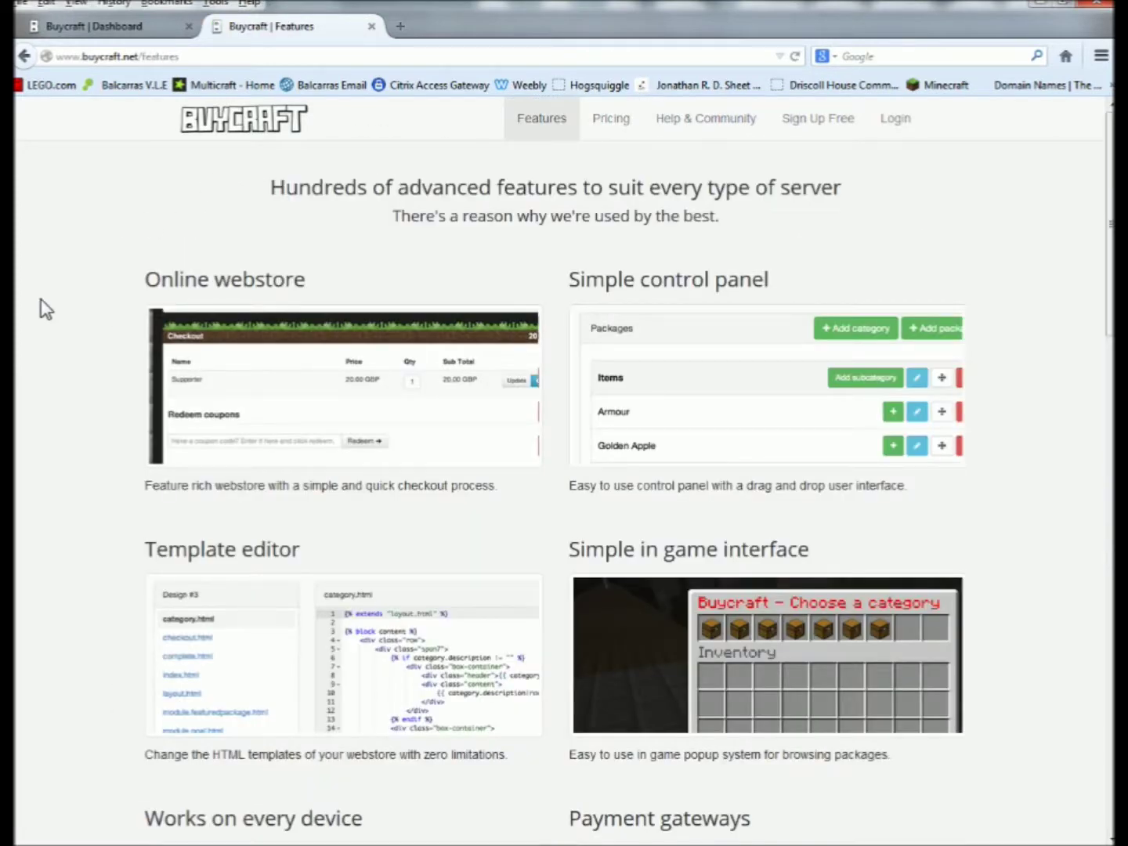
scroll(32, 372, "down", 3)
scroll(537, 345, "down", 2)
scroll(666, 328, "up", 5)
scroll(307, 607, "down", 20)
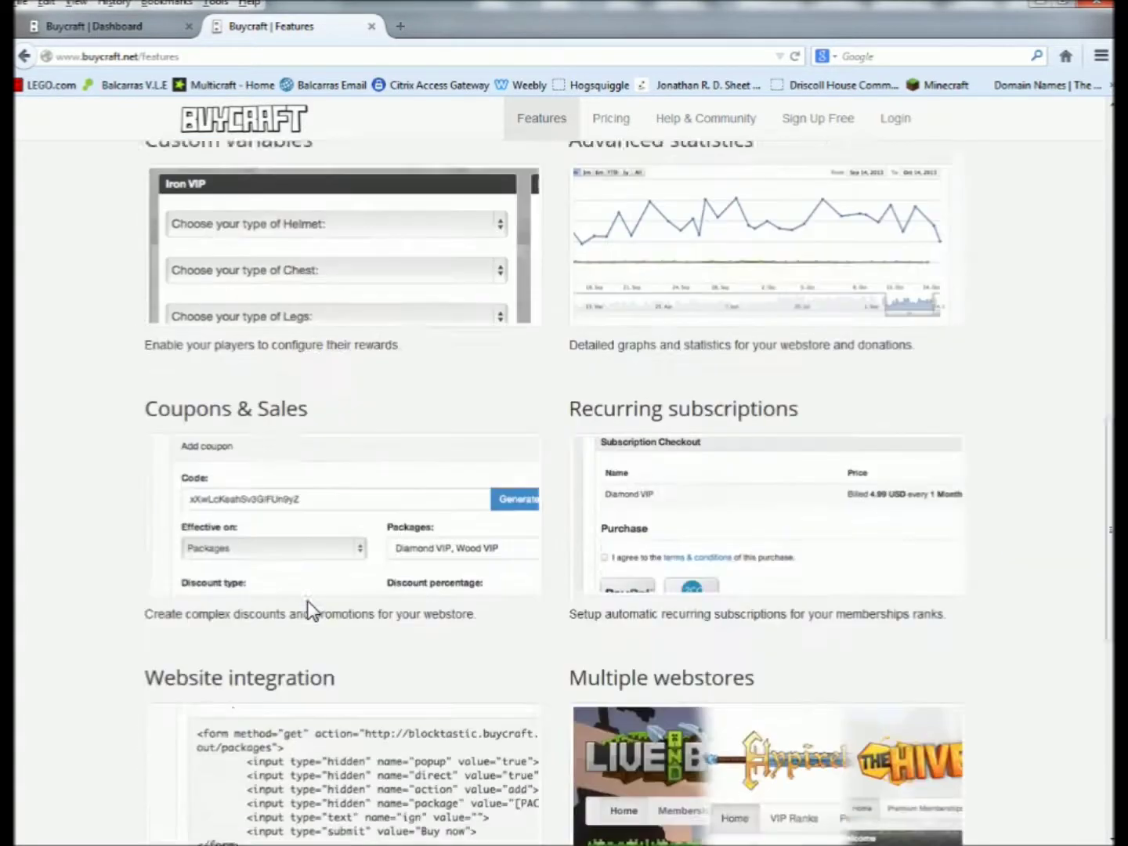
scroll(314, 627, "up", 12)
scroll(337, 656, "down", 11)
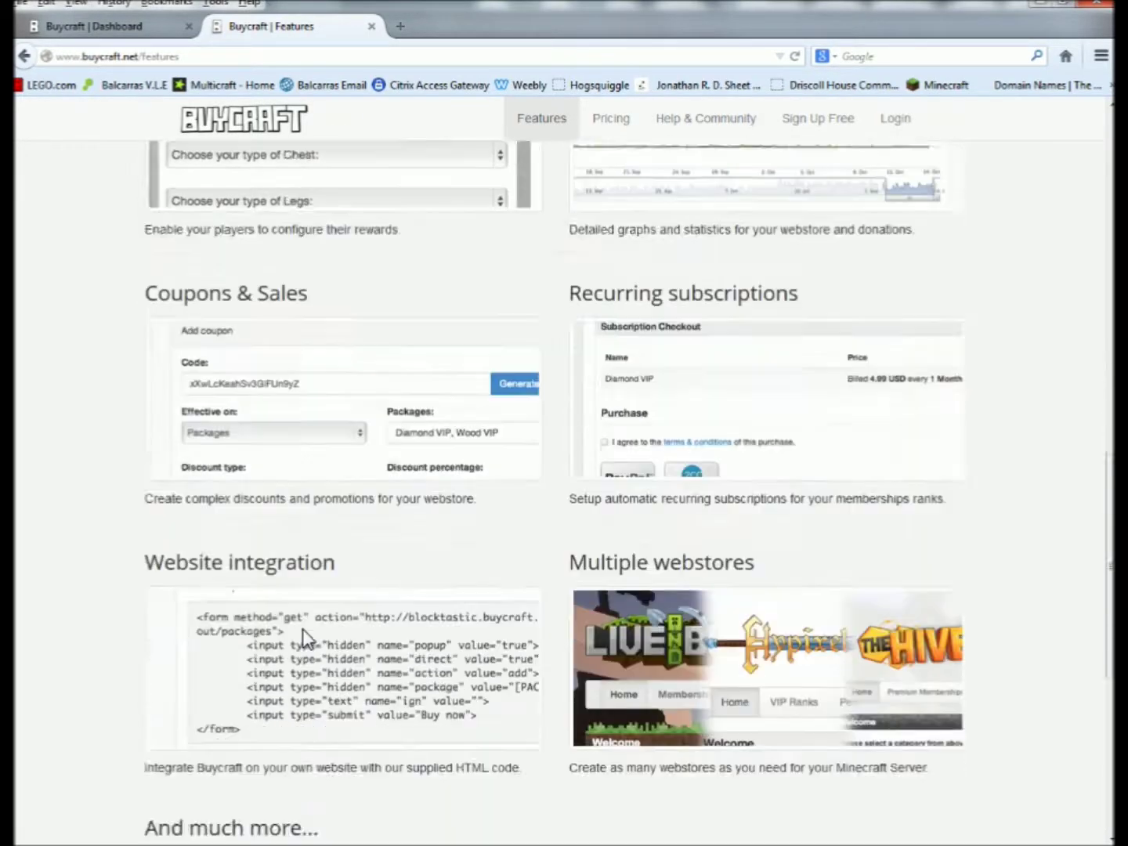
Go to the webstore's control-panel Dashboard through Sign Up Free.
left_click_drag(367, 539, 181, 540)
left_click(117, 540)
scroll(87, 552, "up", 1)
scroll(85, 550, "up", 15)
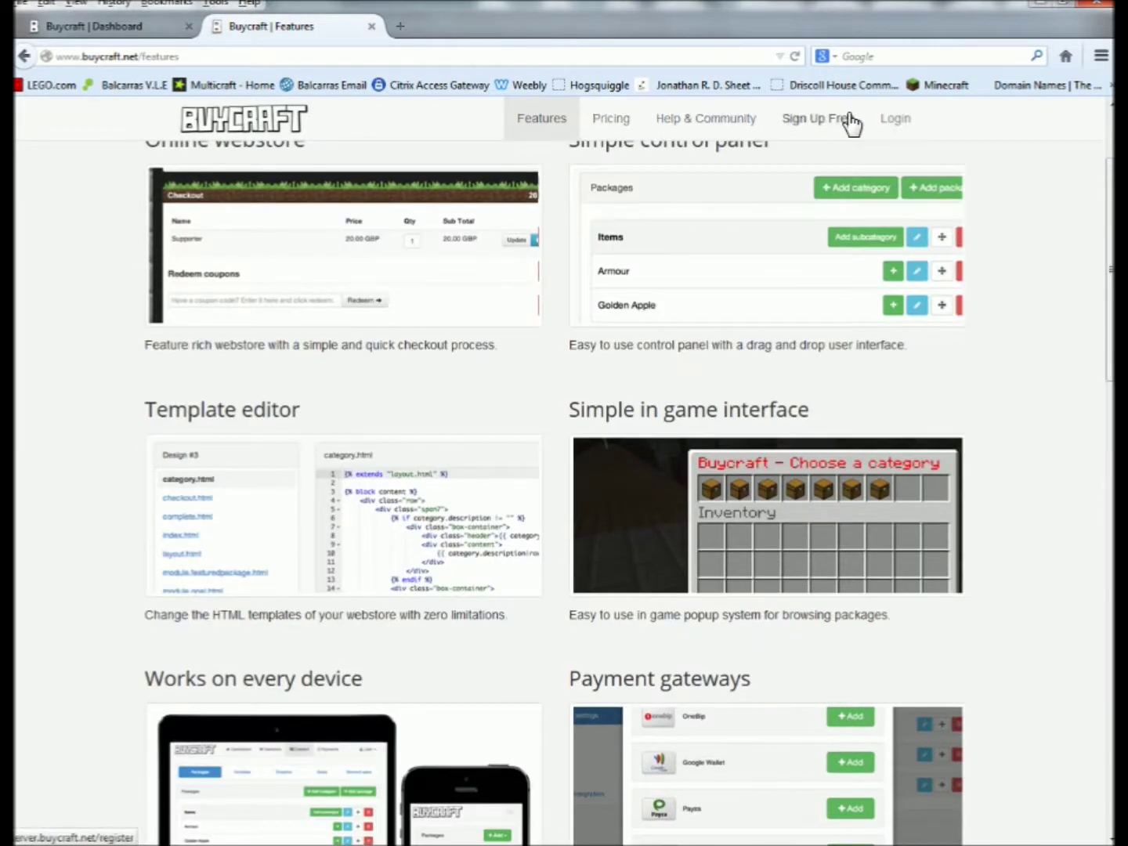
left_click(835, 130)
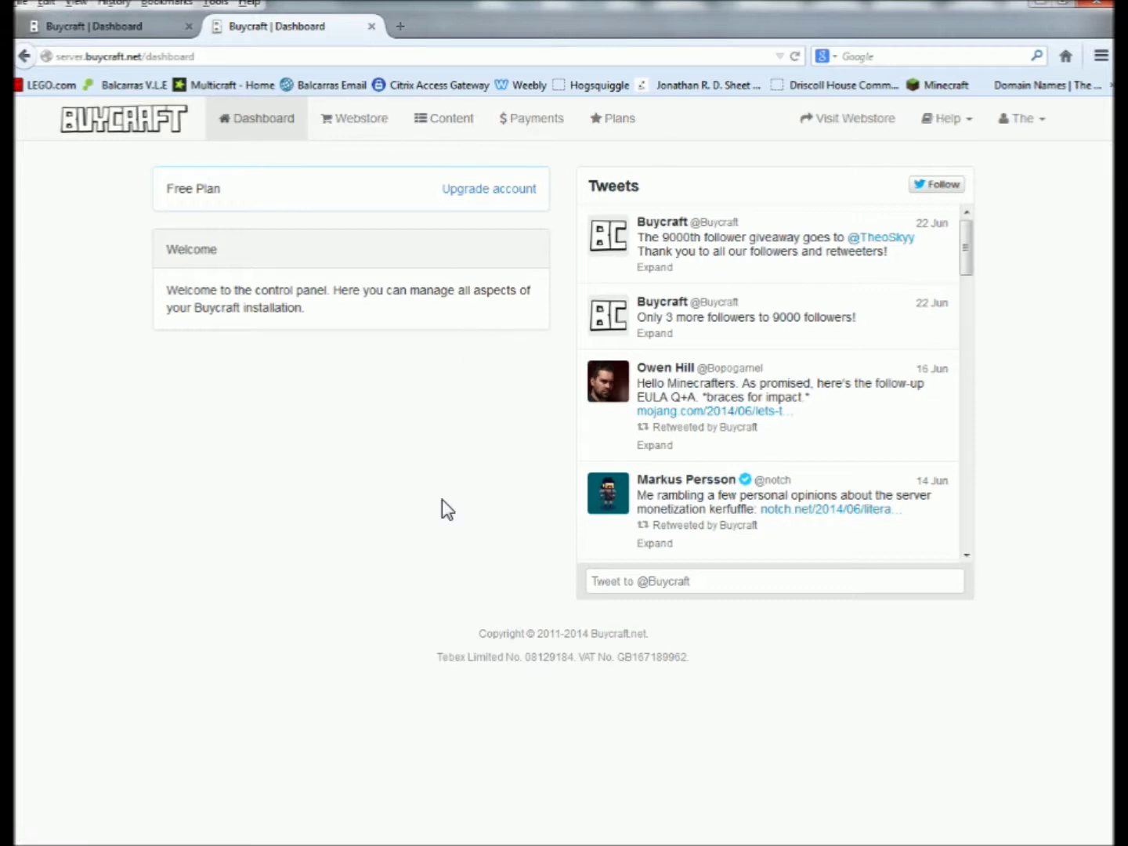
Under Content > Packages, add a package named Test described as 'This is a test product.'.
left_click(360, 126)
left_click(445, 127)
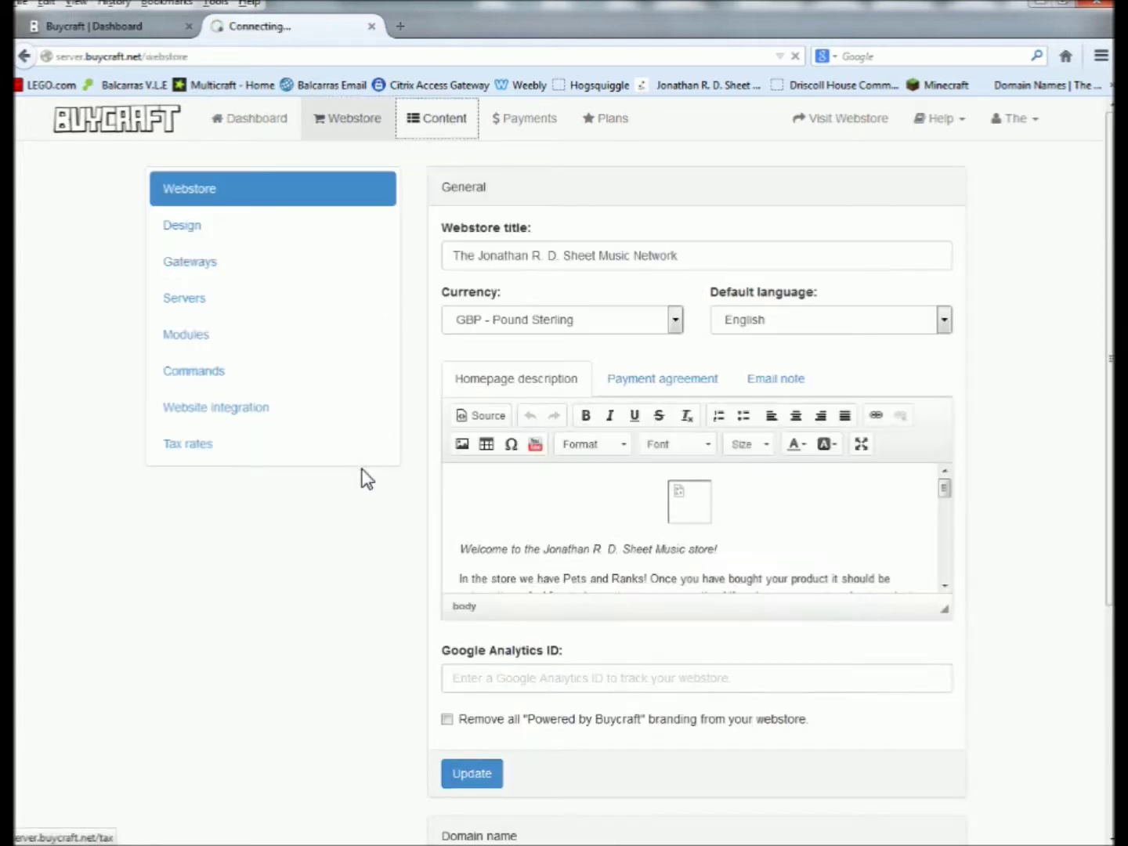
left_click(870, 192)
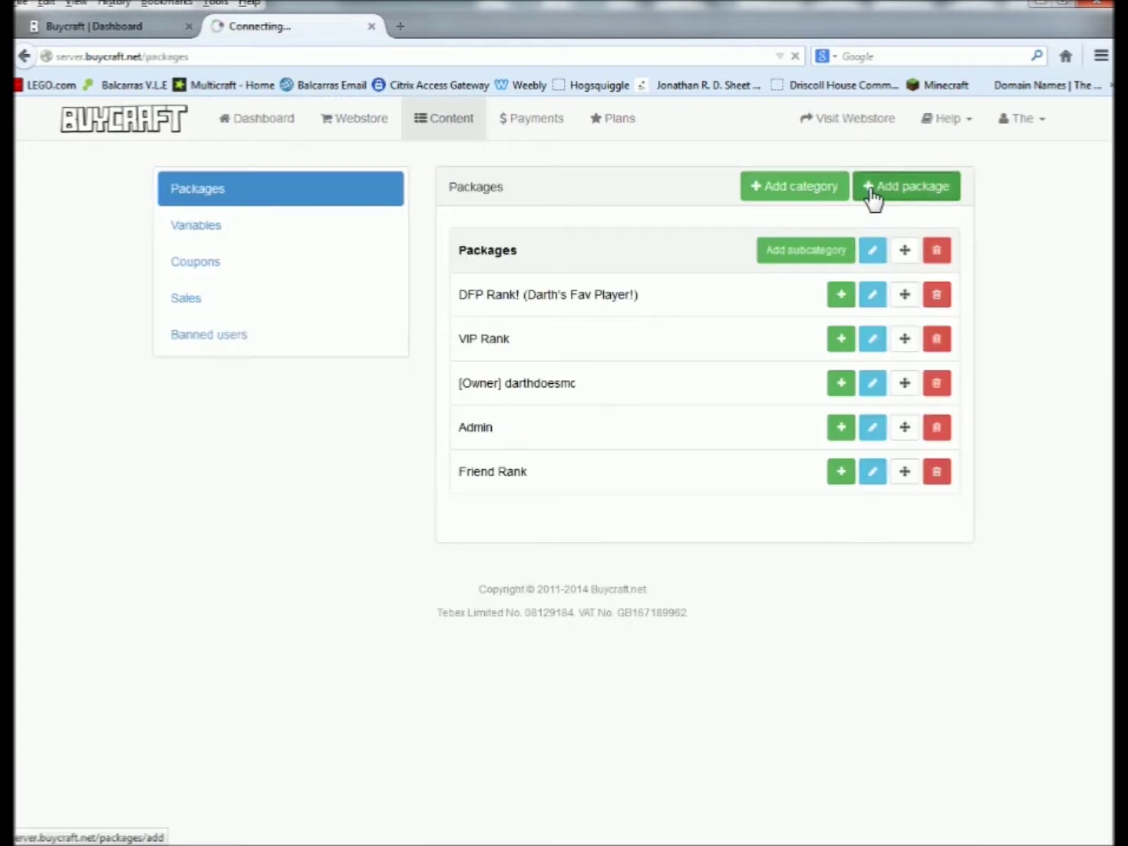
left_click(498, 252)
type("Test")
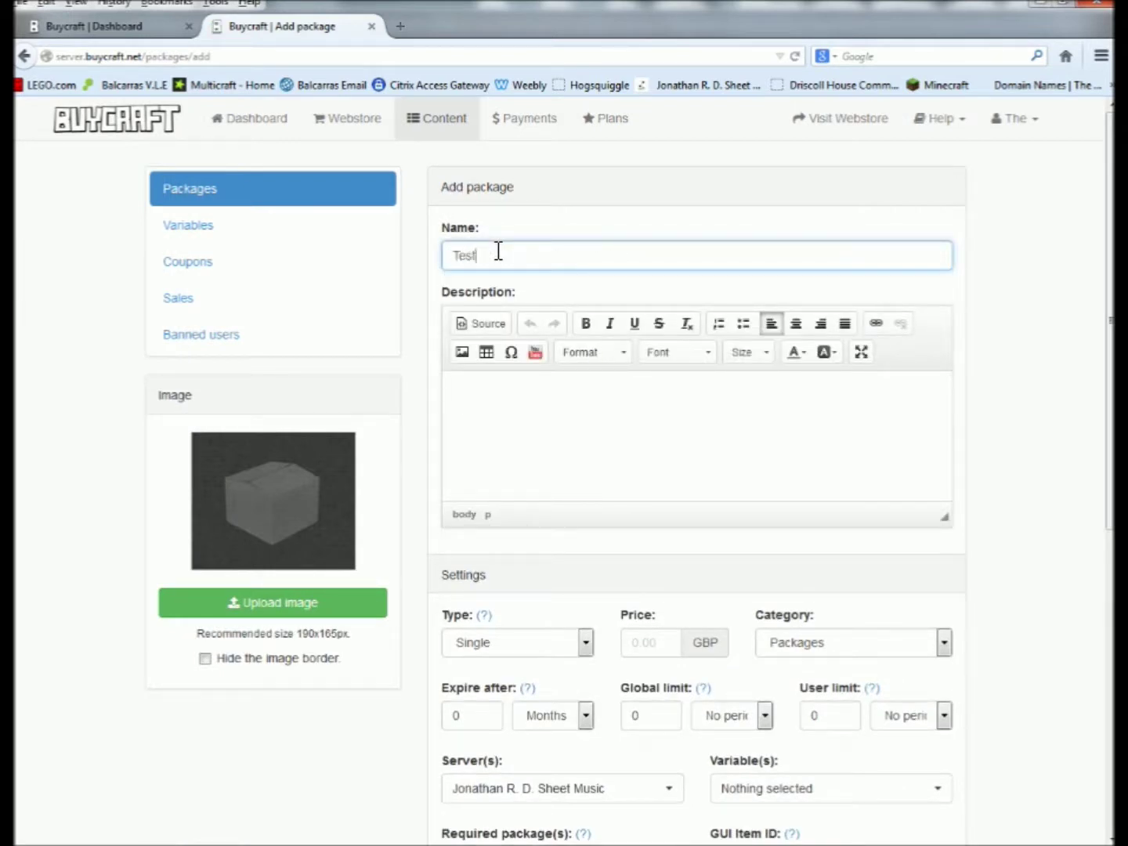
left_click(582, 432)
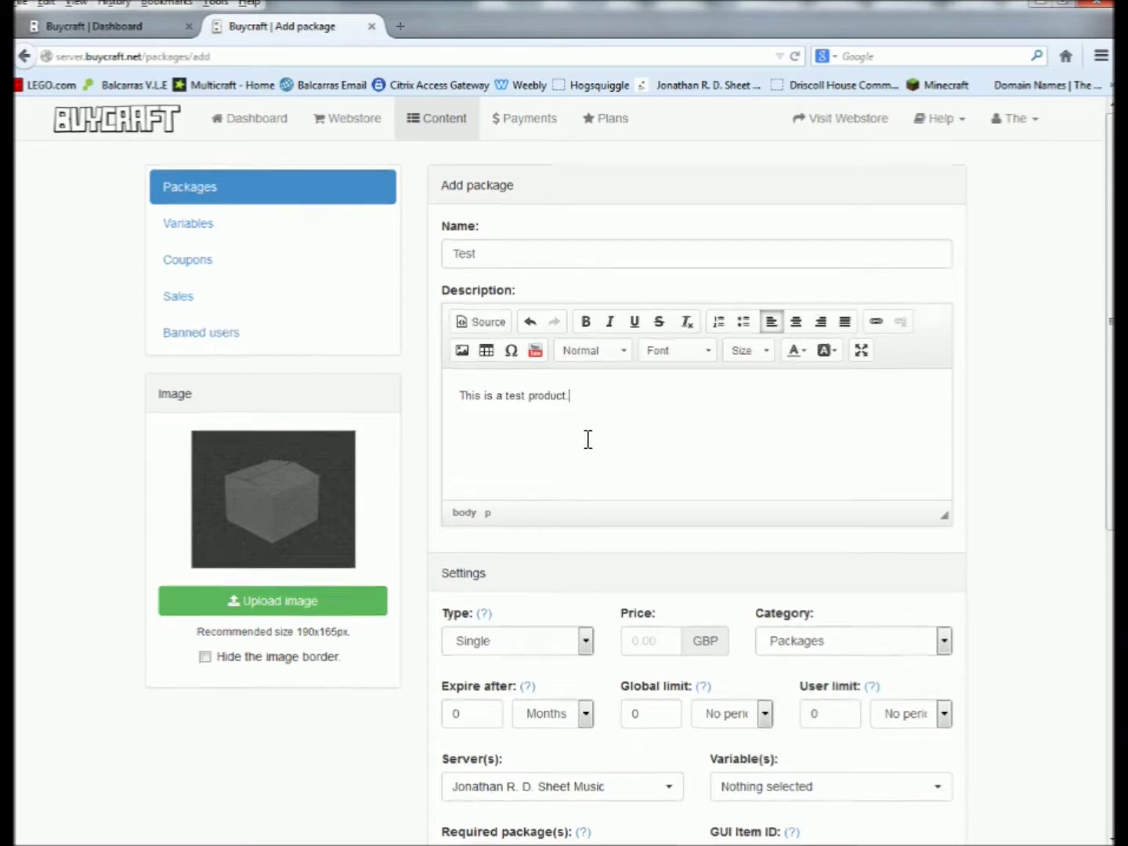
Review the package form, then switch to Minecraft and resume play in the lobby.
scroll(405, 470, "down", 6)
scroll(383, 518, "up", 4)
scroll(337, 557, "down", 5)
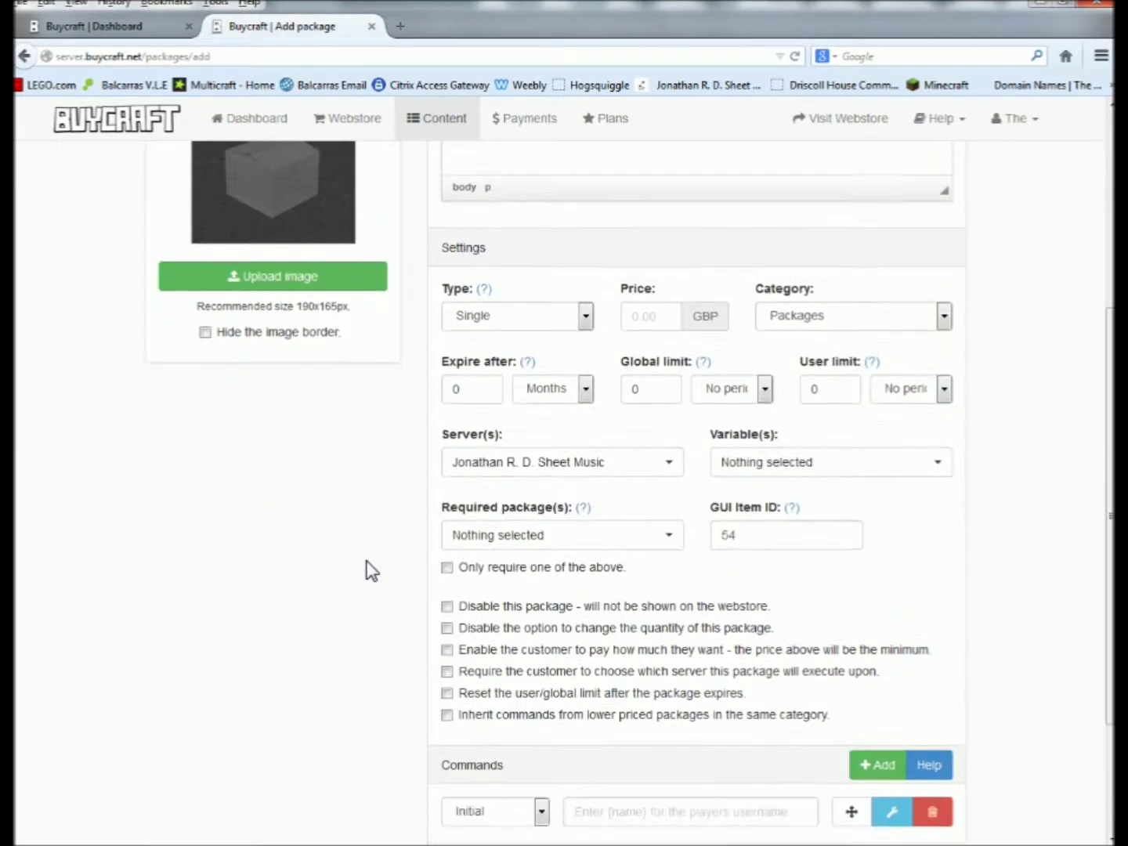
scroll(480, 393, "up", 5)
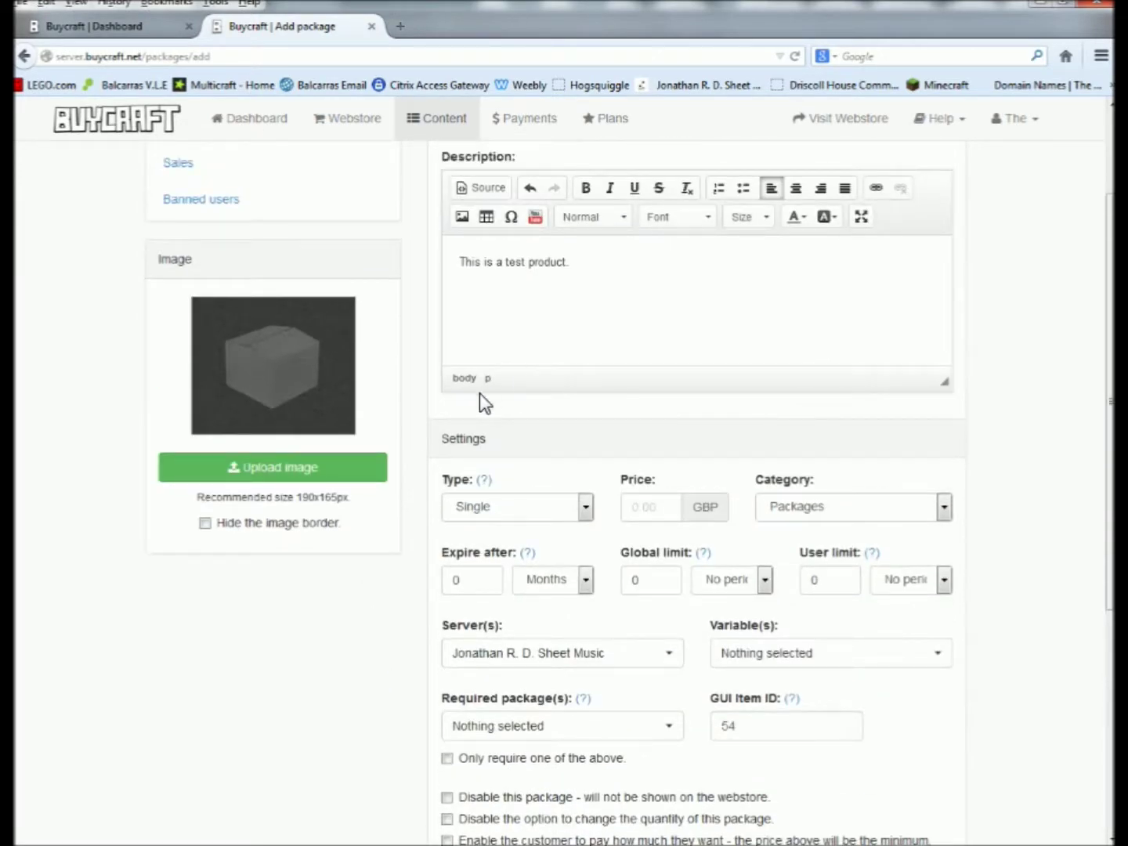
scroll(443, 469, "down", 4)
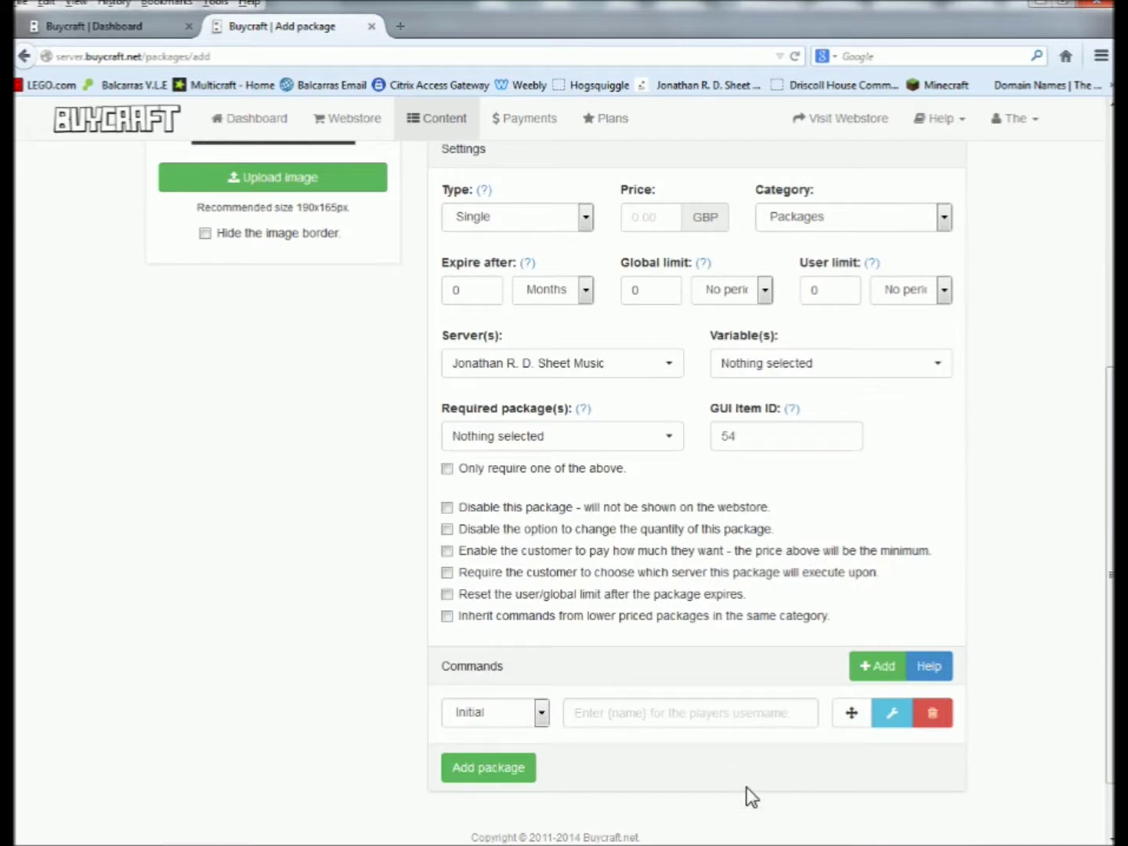
key("alt+Tab")
left_click(564, 250)
Send 'LOL!' in the Minecraft server chat.
key("Tab")
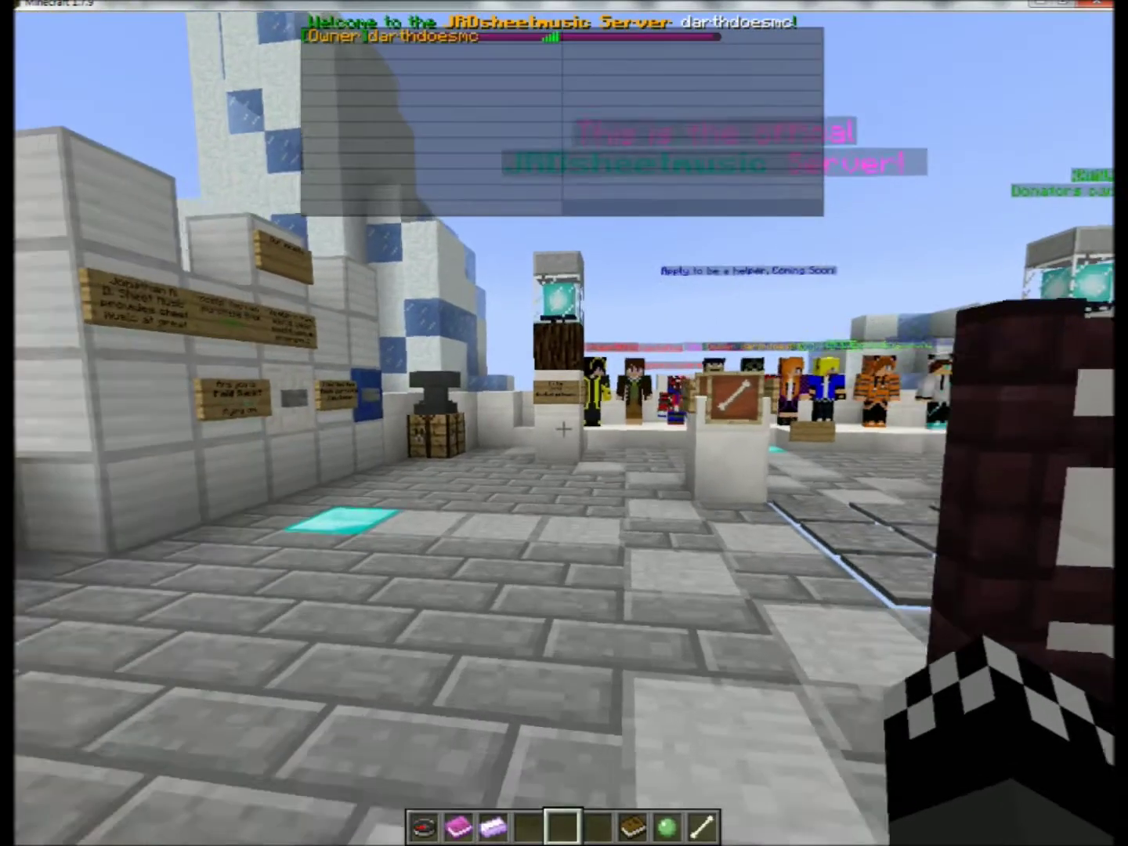
key("w")
key("t")
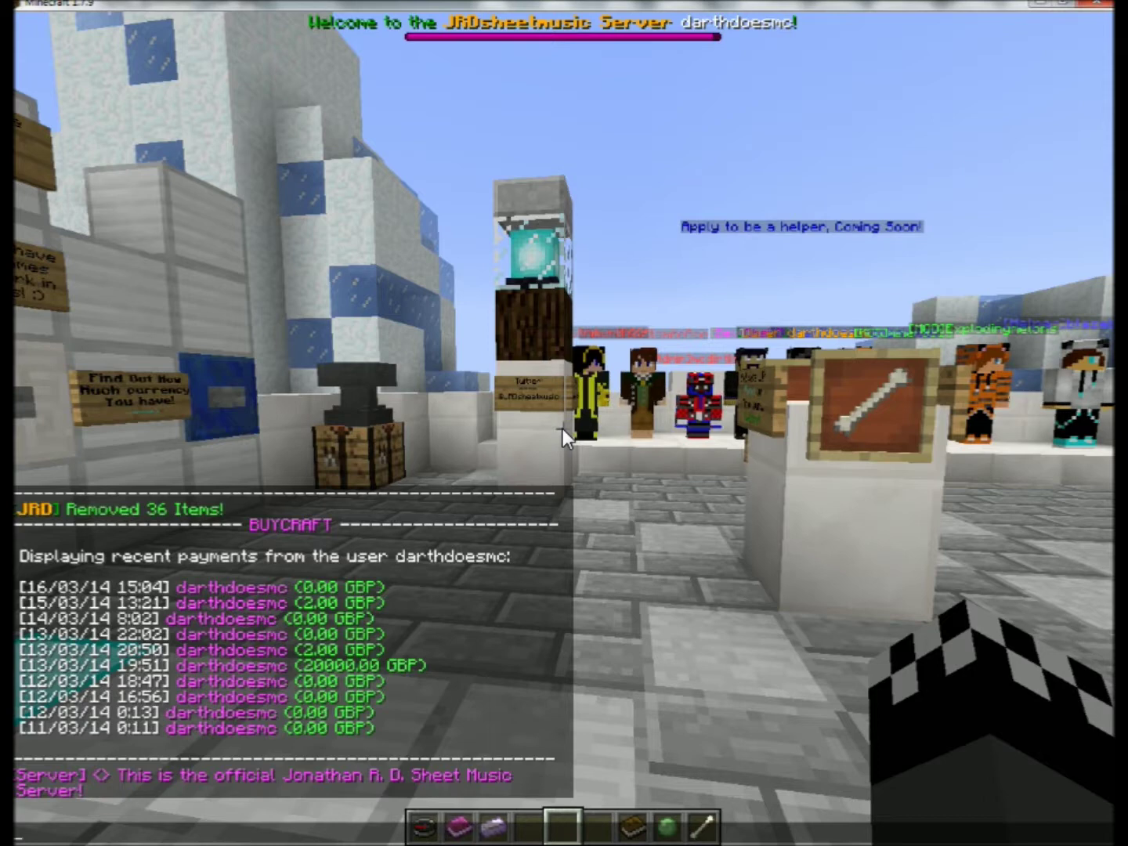
type("LOL!")
key("Return")
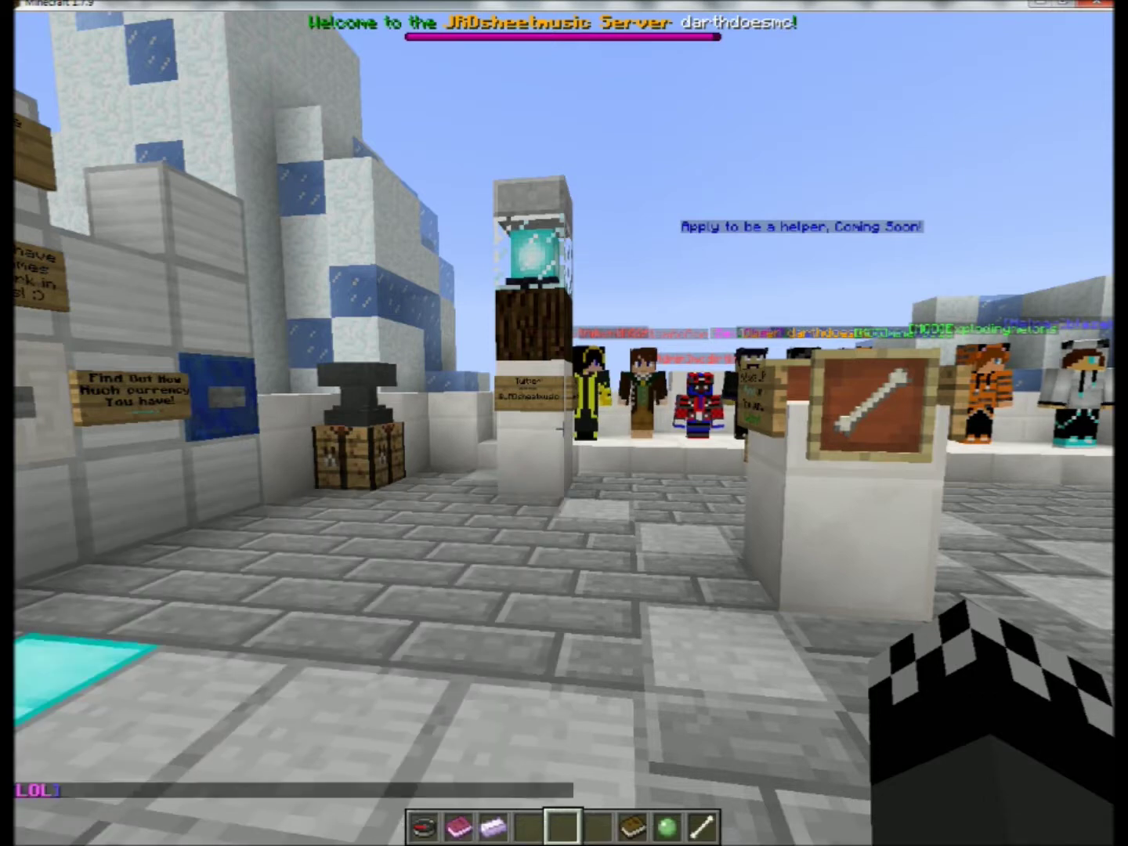
key("t")
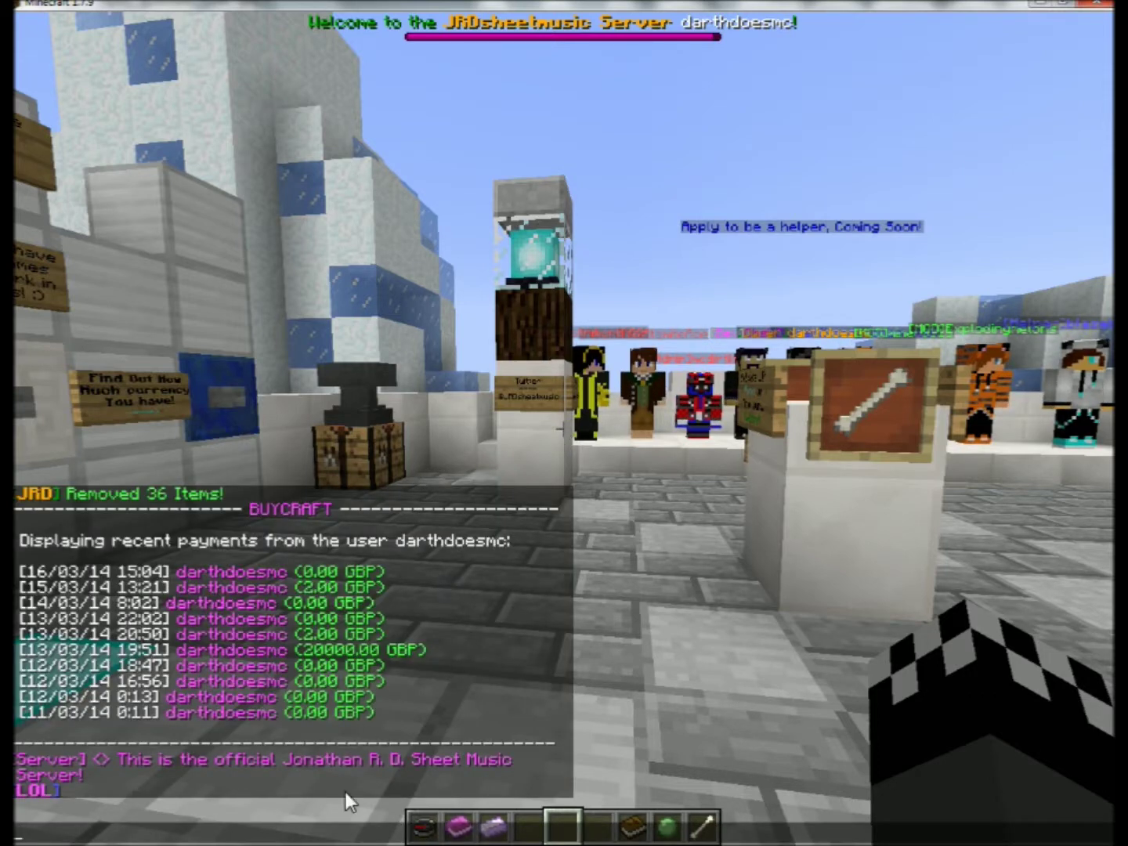
Back in the package form, begin the initial command in the Commands field.
key("alt+Tab")
left_click(603, 722)
type("/lol You waster your money :P")
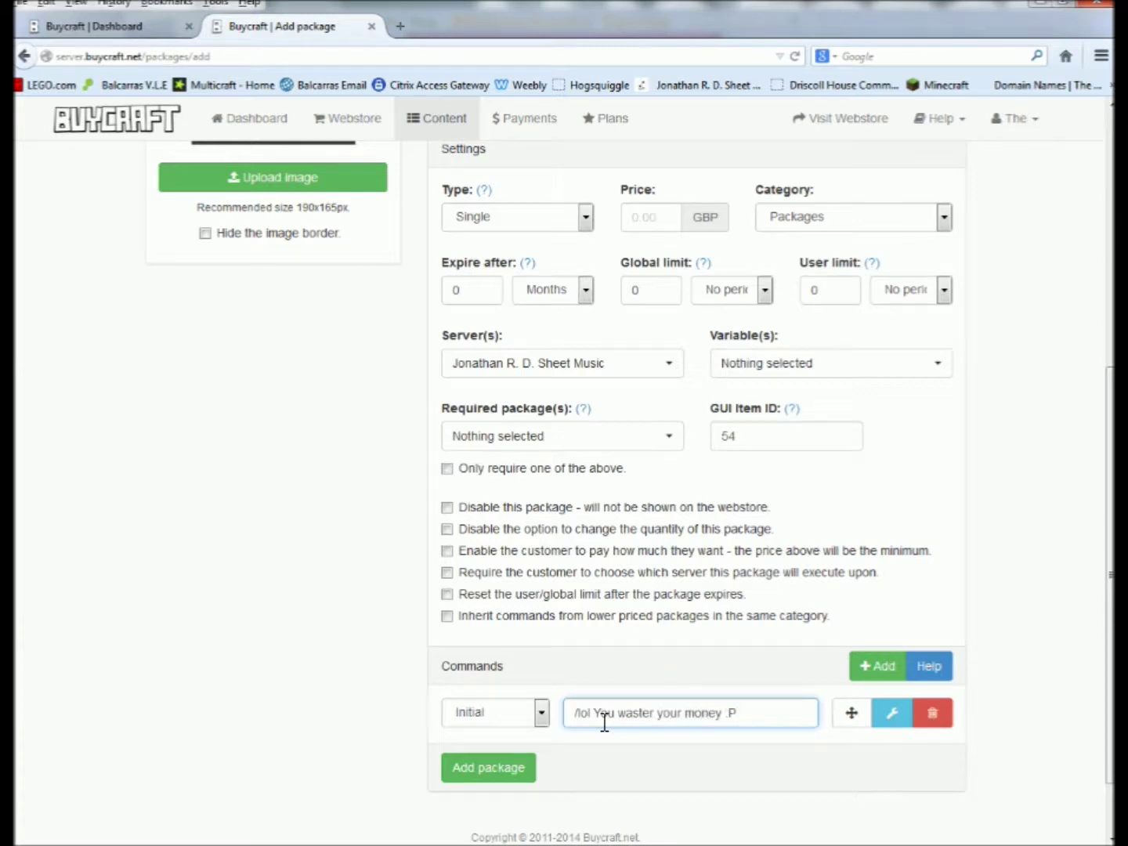
Review the required packages, GUI Item ID, servers and variable options, leaving them unchanged.
scroll(437, 658, "down", 2)
scroll(344, 658, "up", 2)
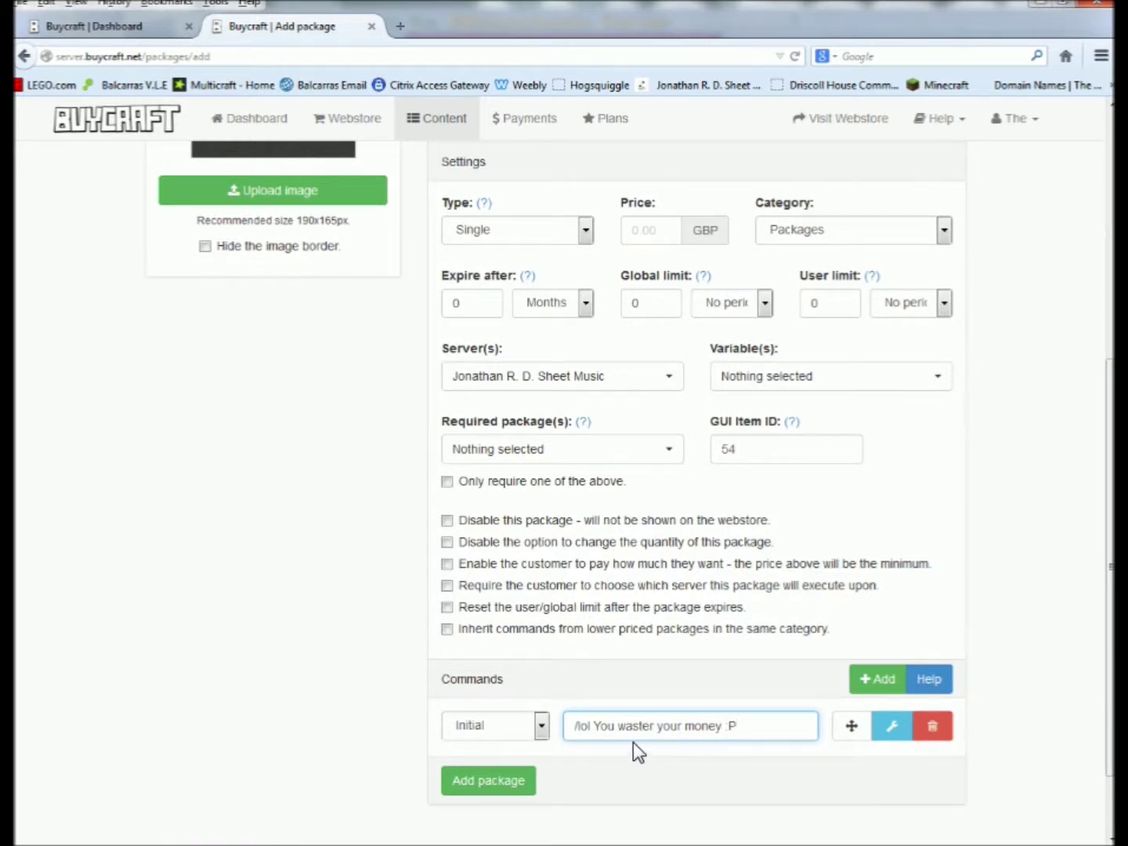
scroll(635, 744, "down", 2)
scroll(634, 748, "up", 2)
scroll(271, 612, "up", 5)
scroll(431, 765, "down", 3)
left_click(548, 685)
left_click(359, 662)
left_click(799, 679)
left_click(729, 702)
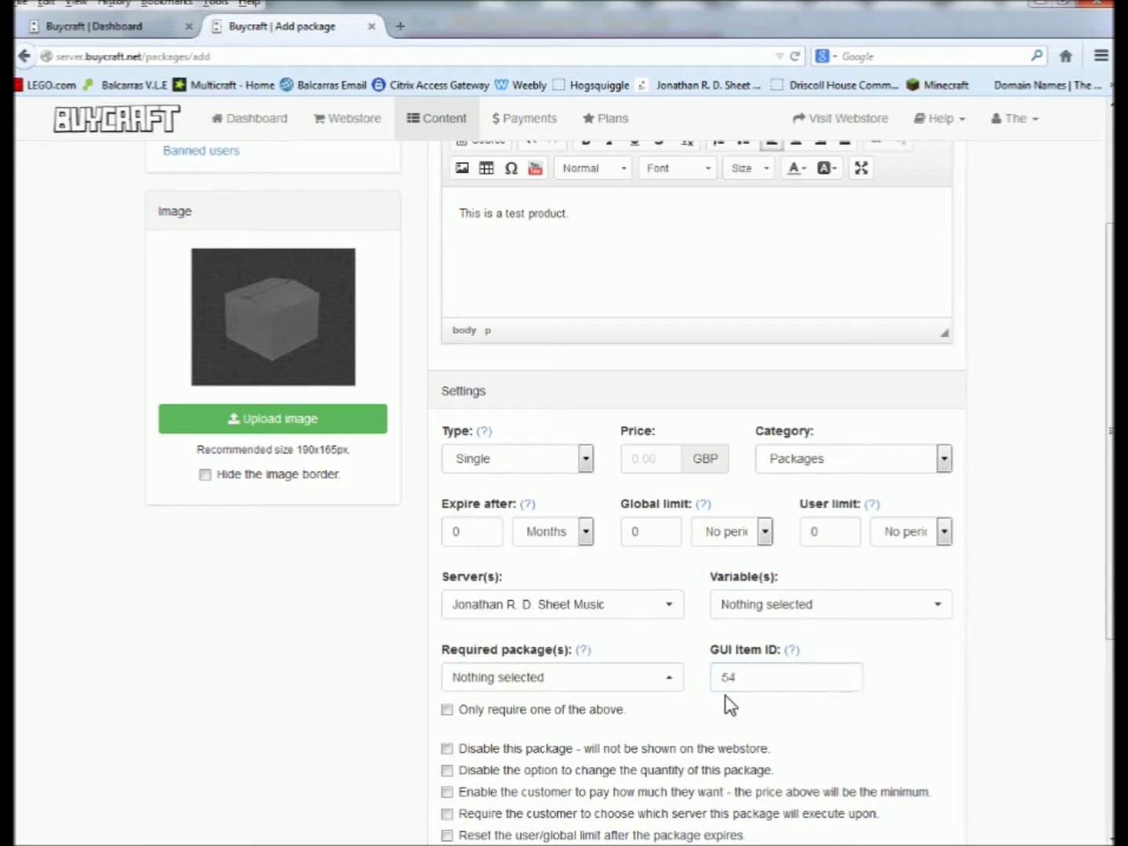
left_click(590, 612)
left_click(517, 611)
left_click(786, 605)
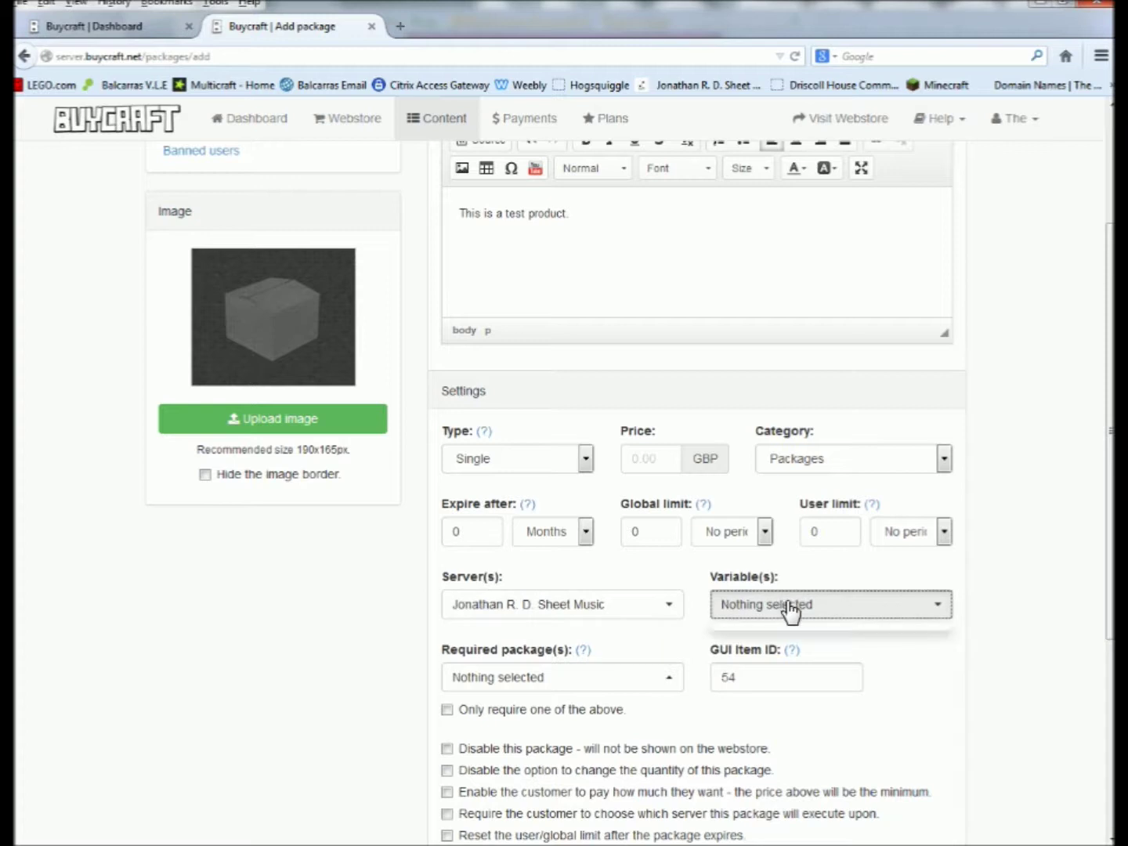
scroll(547, 560, "up", 4)
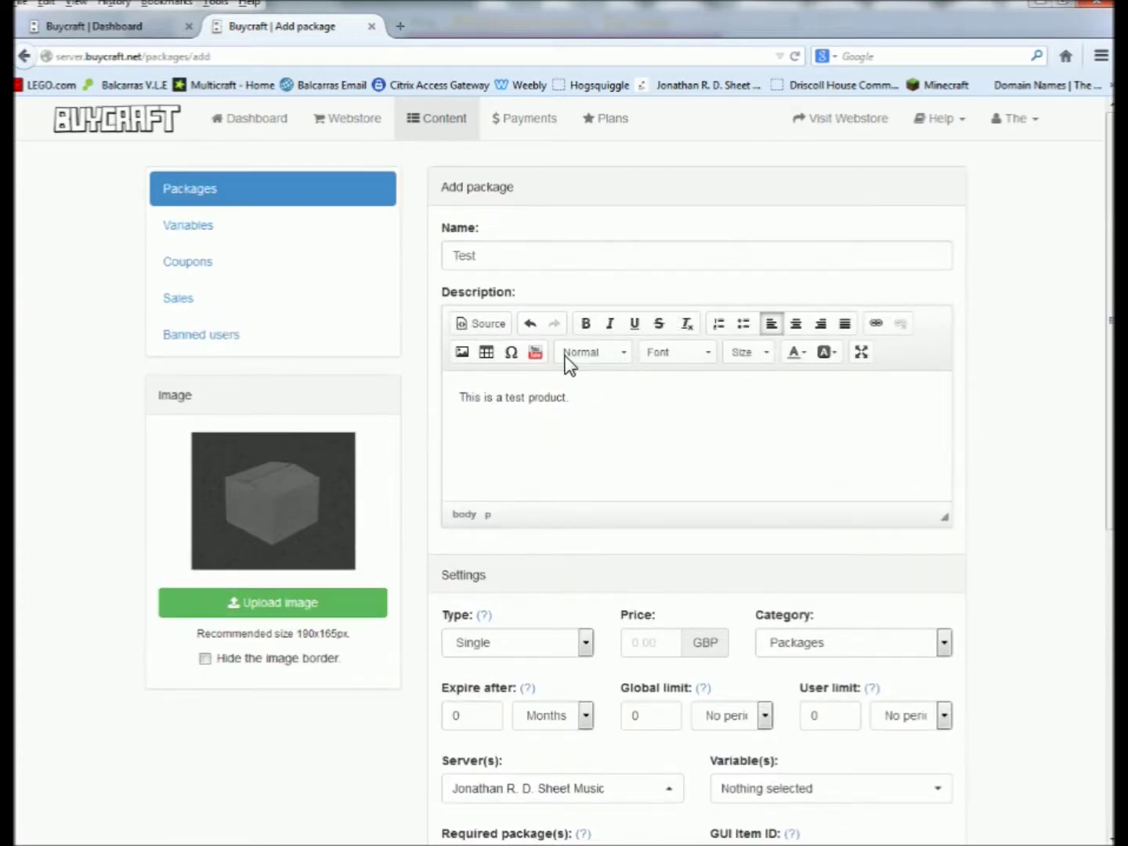
Set the package price to 1.00 GBP, keeping category Packages and type Single.
left_click(505, 258)
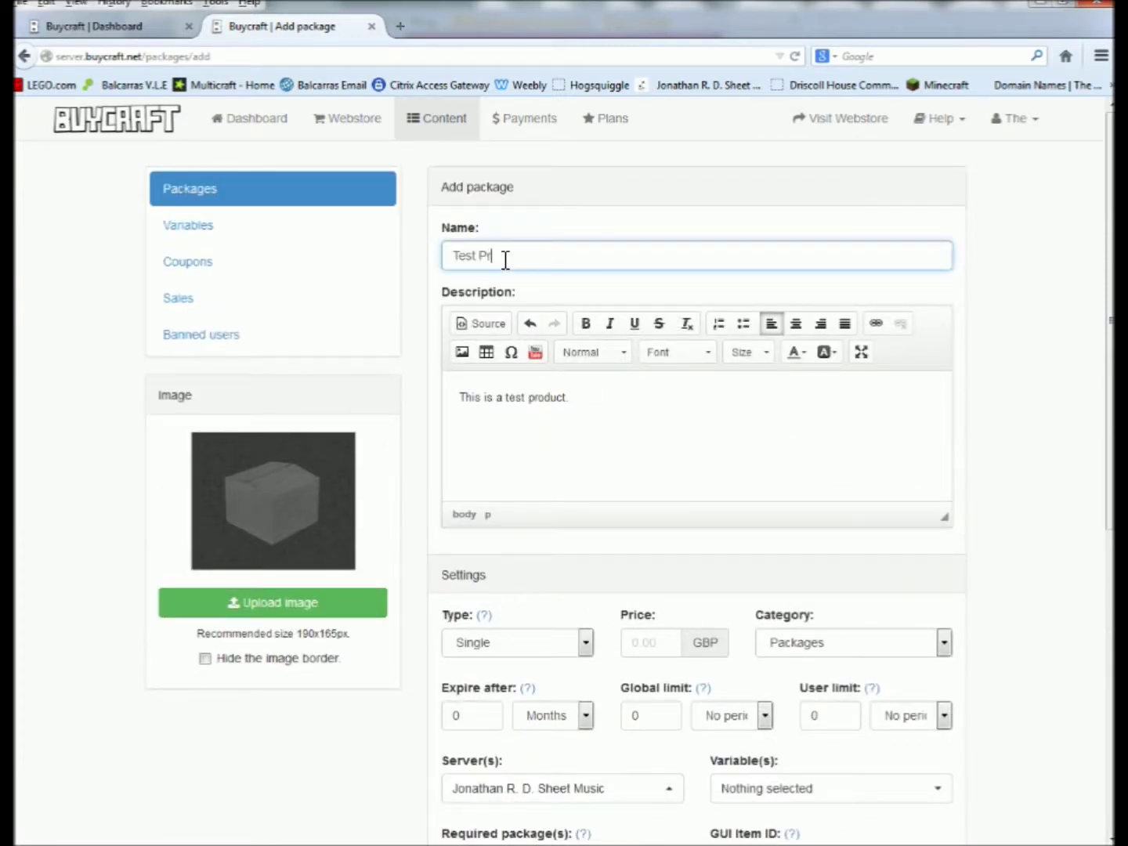
scroll(558, 556, "down", 3)
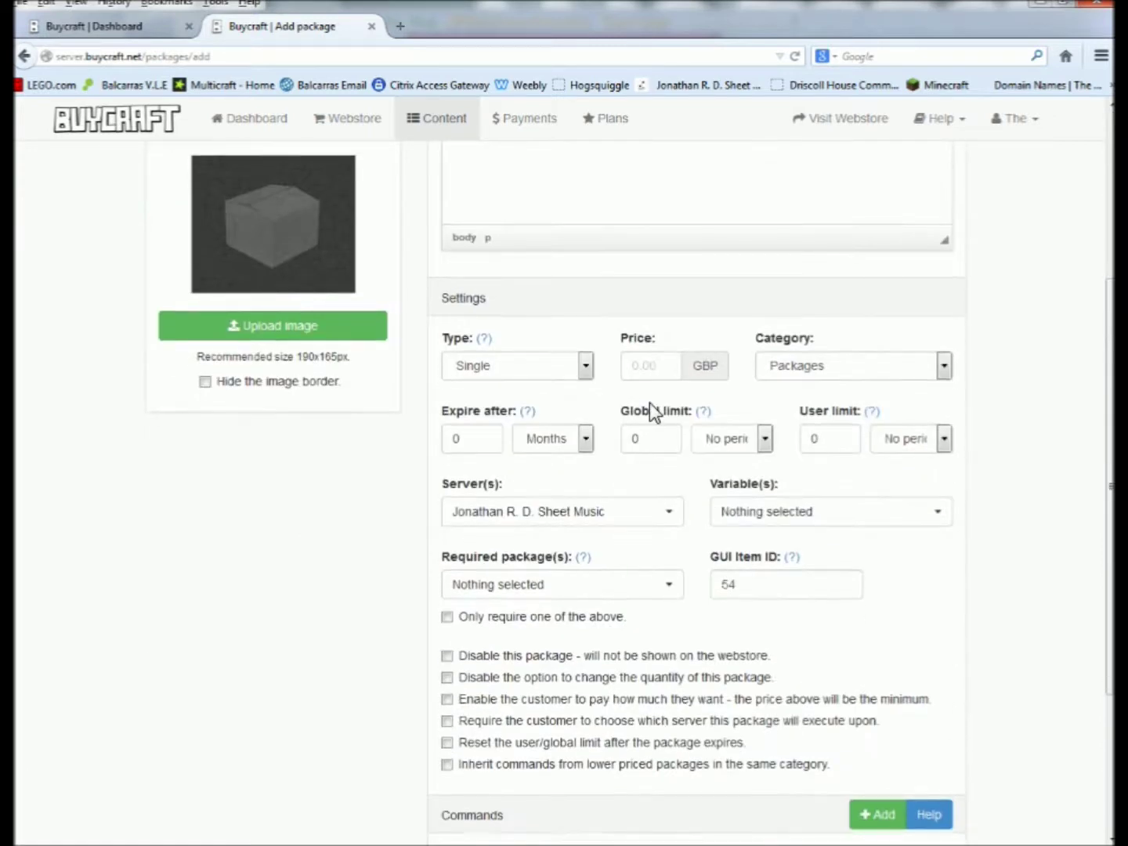
left_click(631, 365)
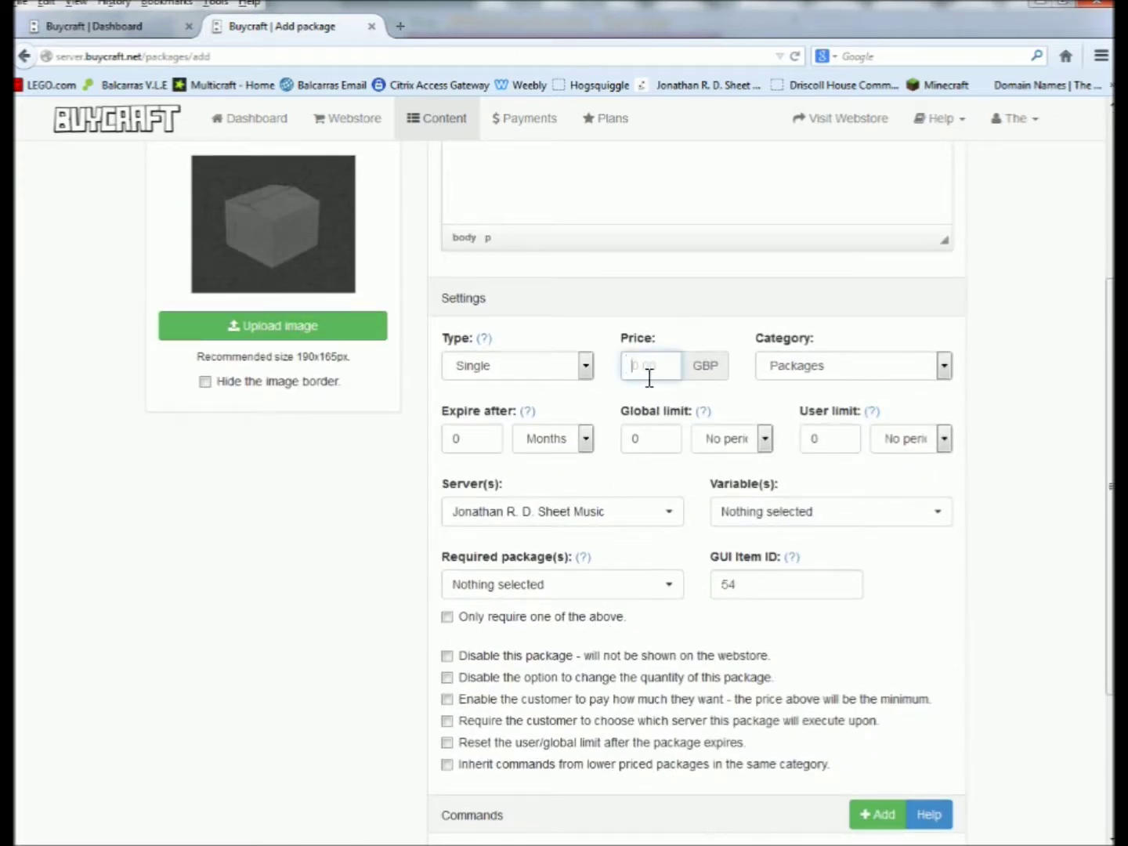
type("1")
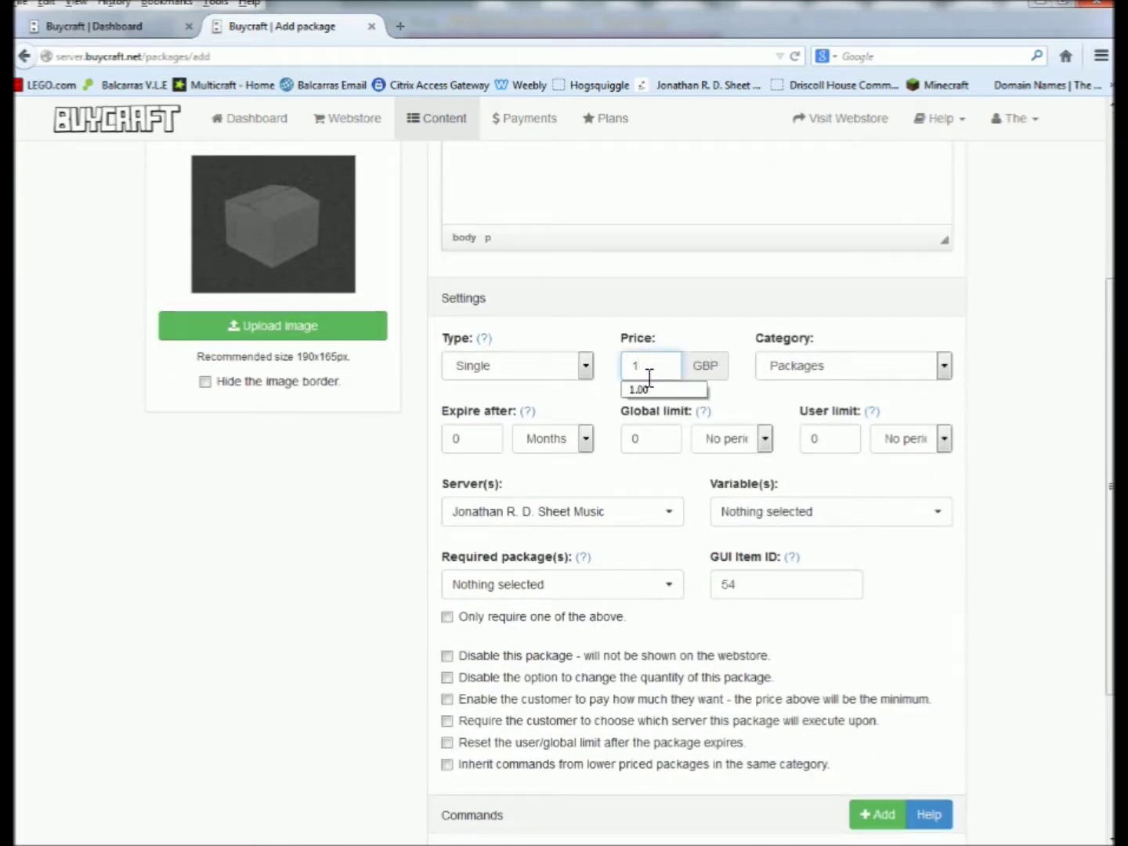
type("00")
key("BackSpace")
key("BackSpace")
left_click(712, 366)
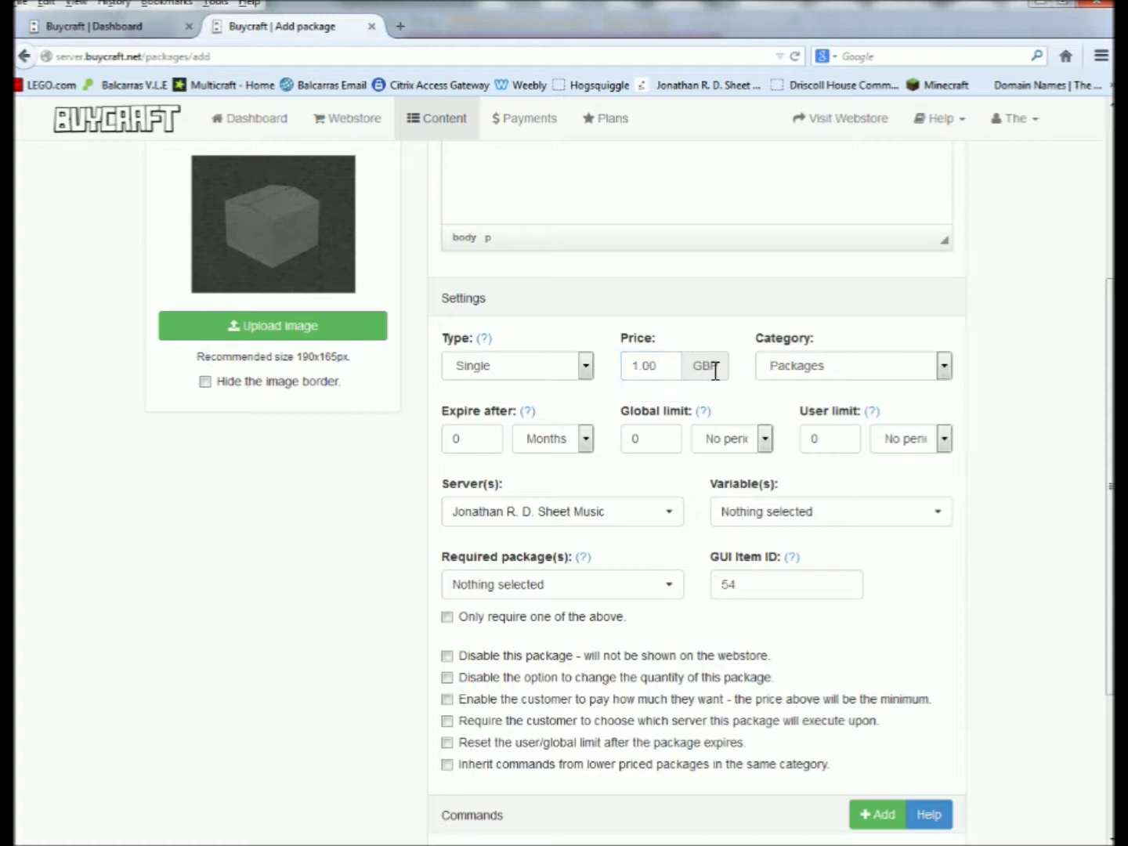
left_click(788, 365)
left_click(789, 365)
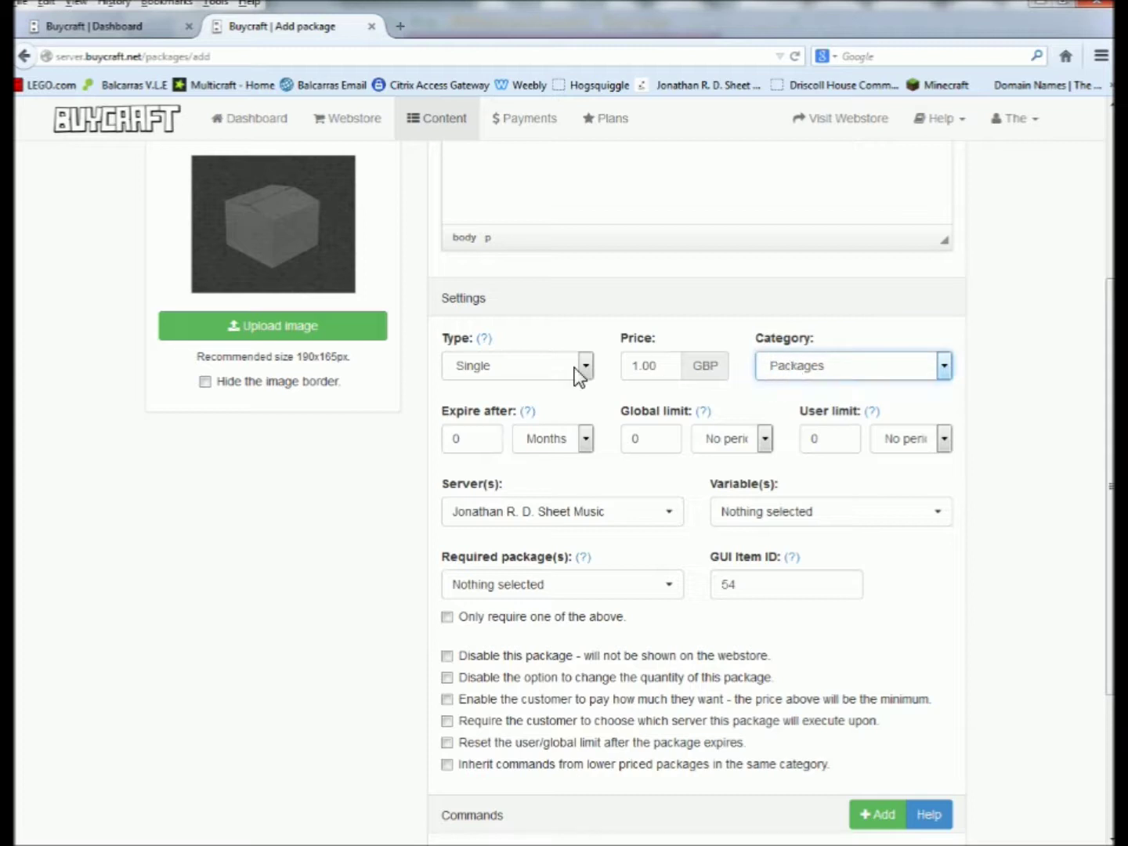
left_click(486, 369)
left_click(479, 364)
left_click(479, 365)
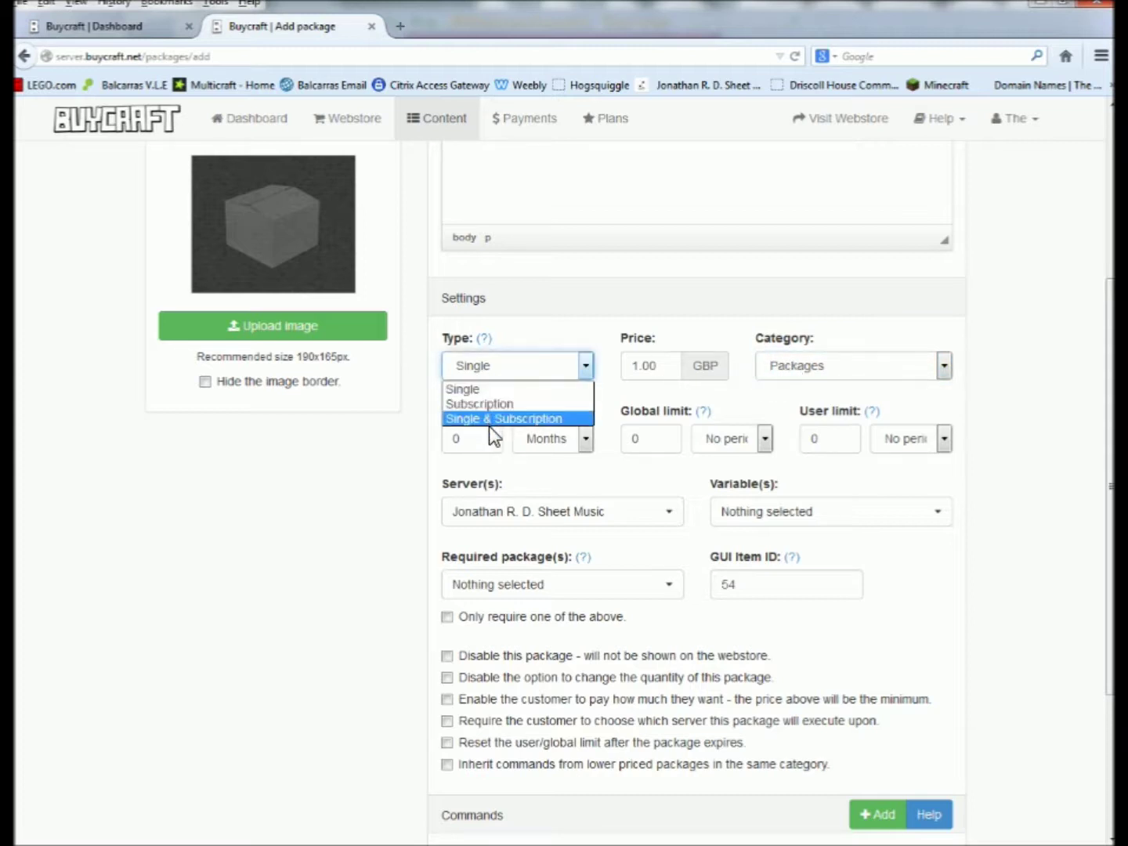
left_click(473, 384)
Submit the Test Product package, which triggers the Premium Membership notice.
scroll(301, 521, "down", 3)
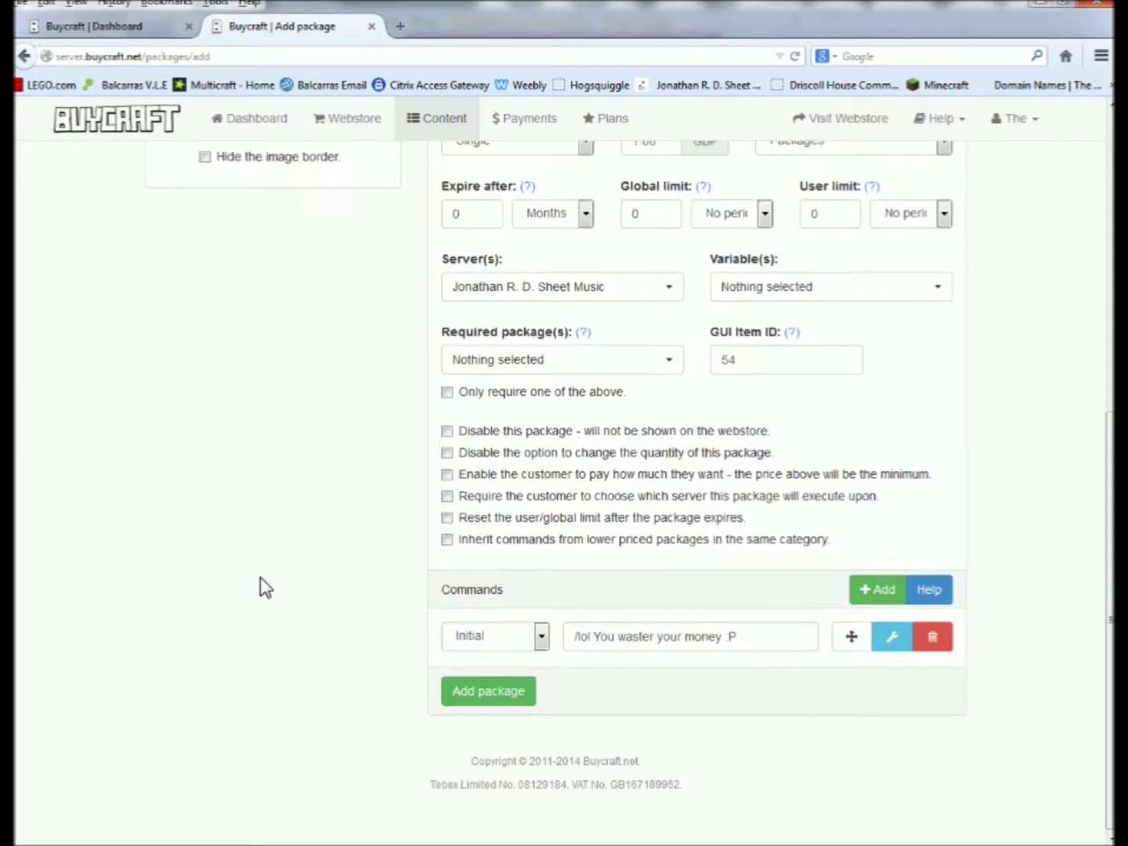
scroll(303, 612, "up", 6)
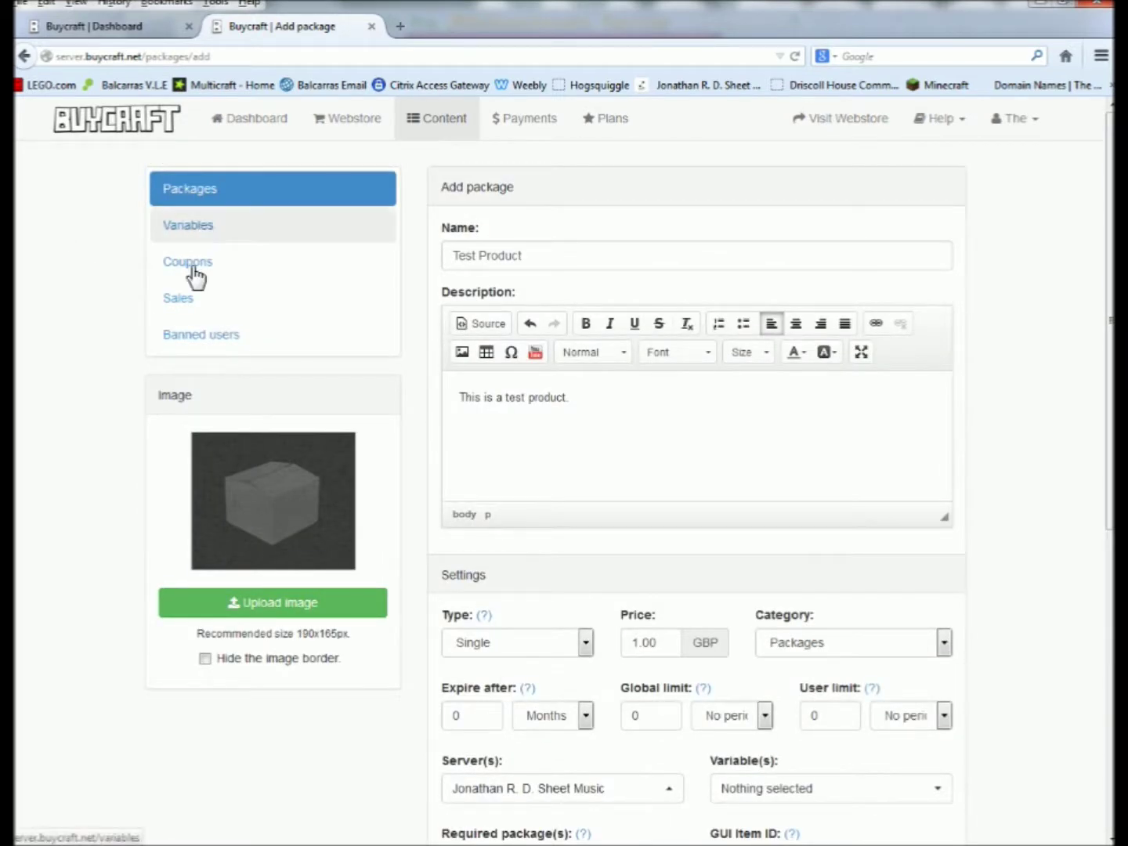
scroll(95, 638, "down", 6)
left_click(476, 689)
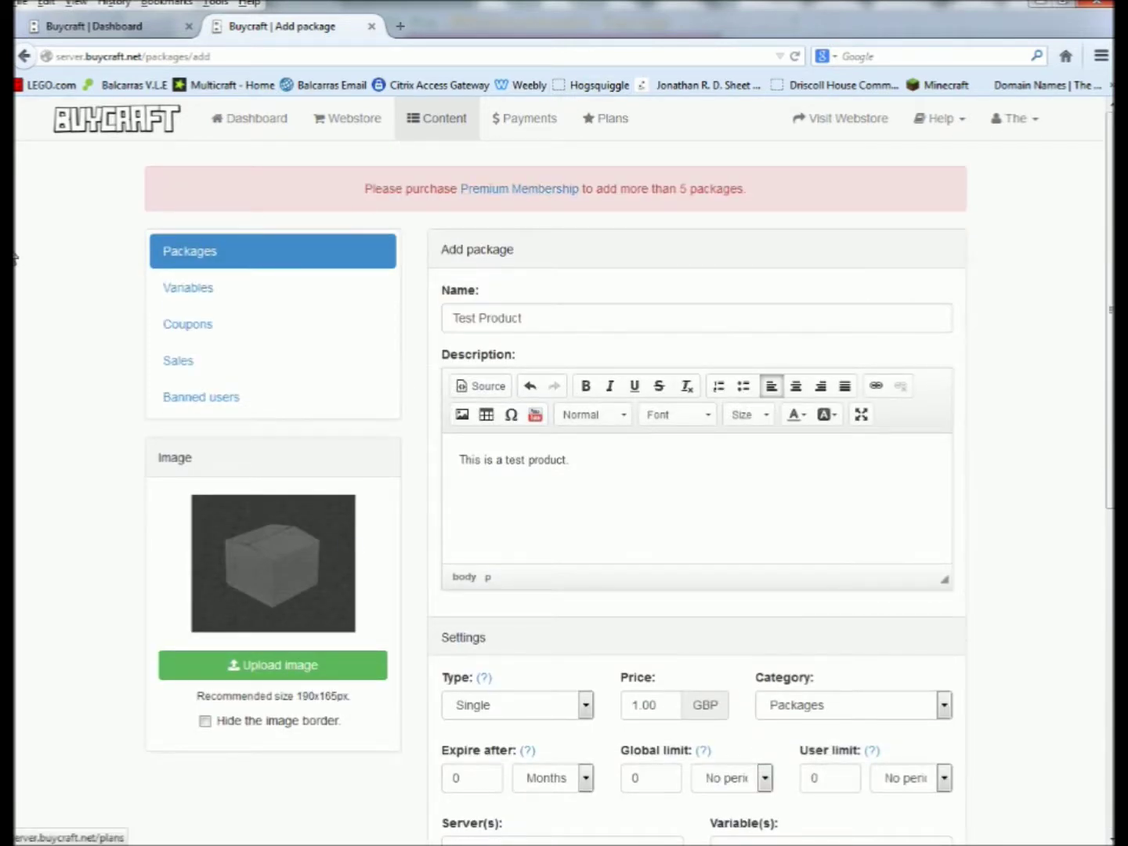
Open the Admin package for editing from the Packages list.
scroll(63, 567, "down", 6)
scroll(63, 566, "up", 6)
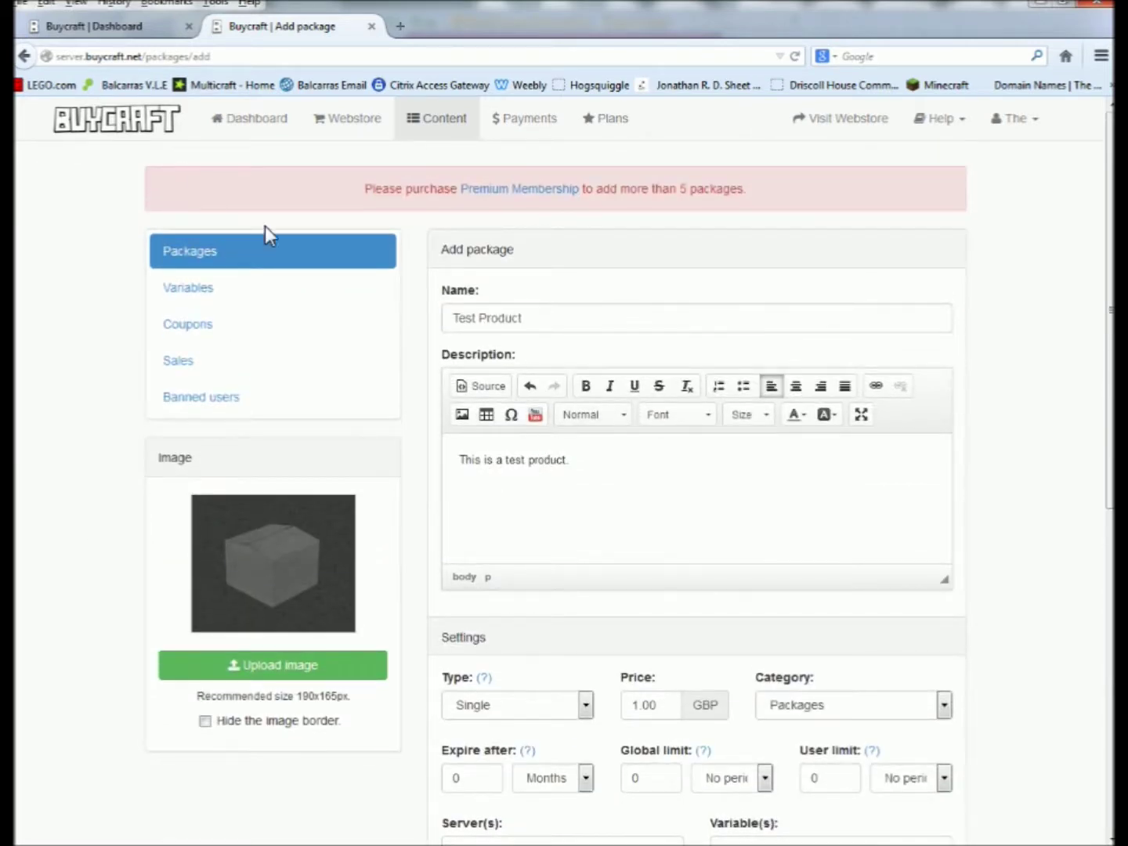
left_click(232, 261)
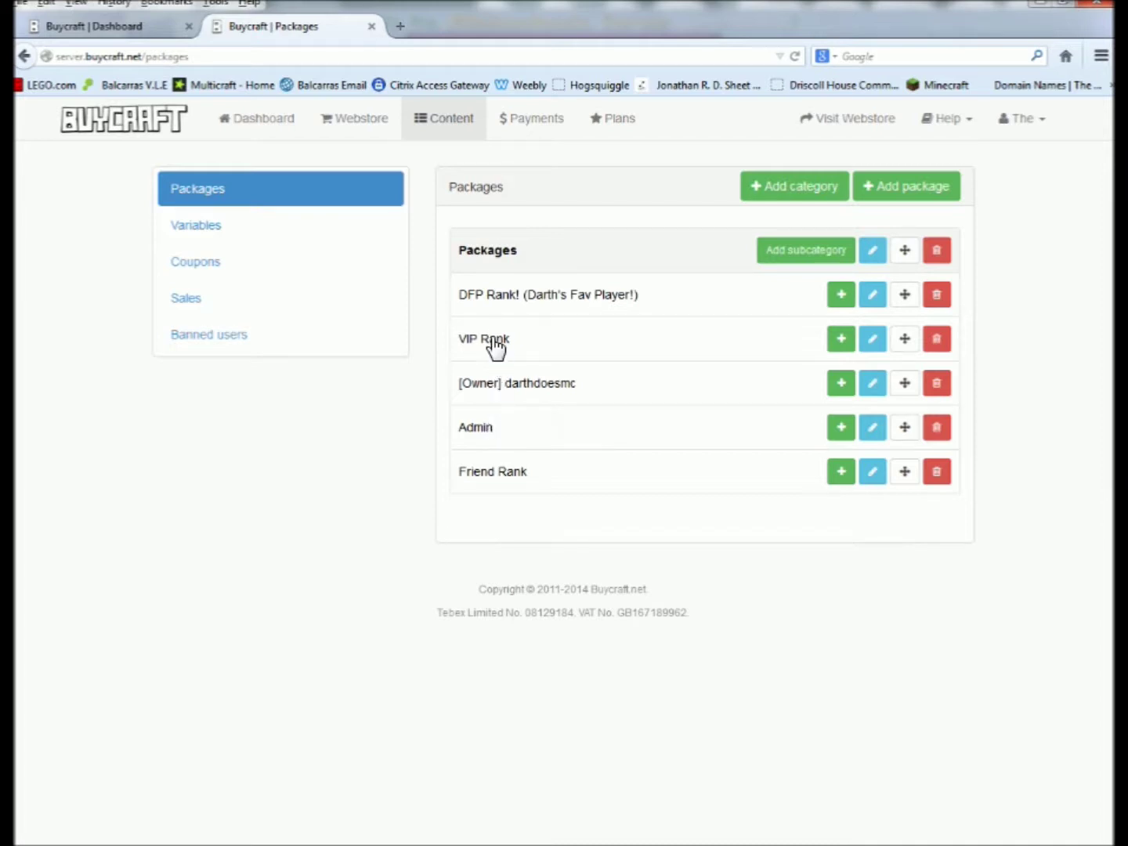
left_click(479, 429)
scroll(314, 610, "down", 10)
scroll(391, 540, "up", 2)
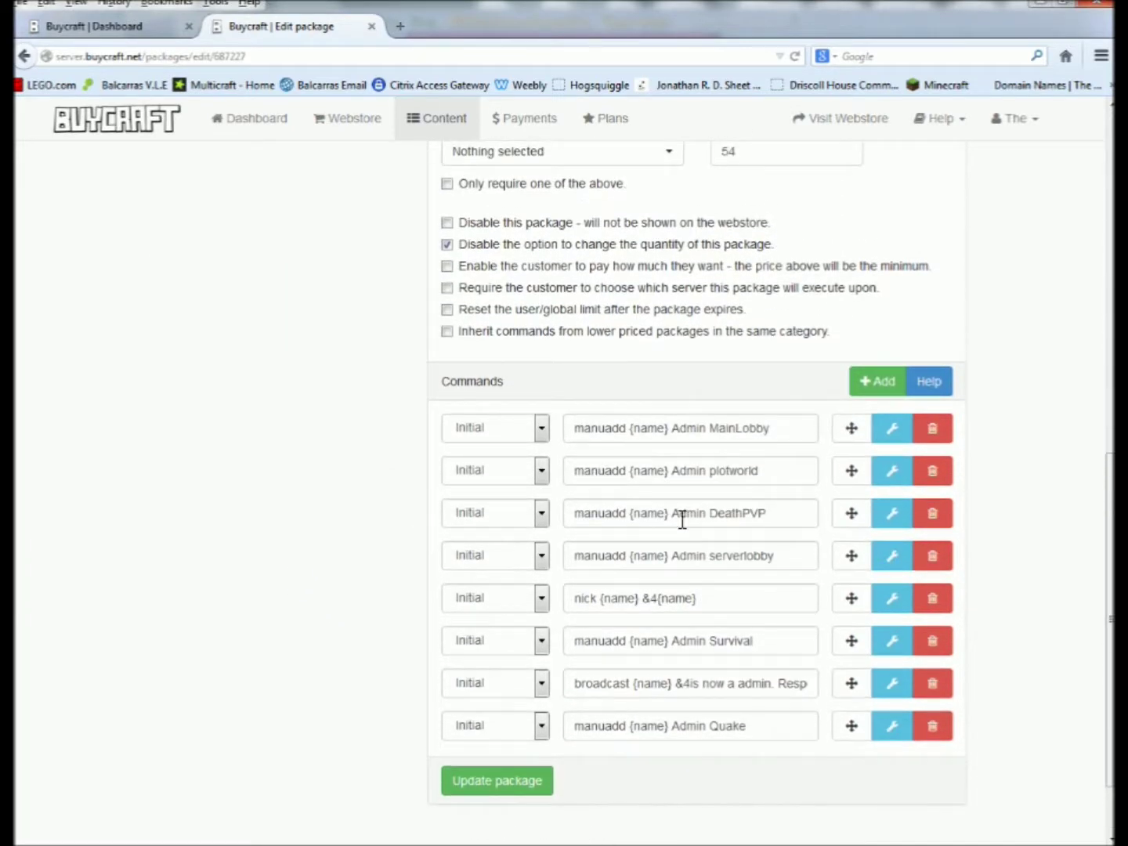
Inspect the Admin serverlobby, DeathPVP, plotworld, nick and Survival commands, then start /chihuahuarank in Minecraft.
left_click_drag(772, 556, 564, 576)
left_click_drag(778, 513, 490, 513)
left_click_drag(744, 473, 623, 471)
left_click_drag(742, 603, 552, 610)
left_click(724, 602)
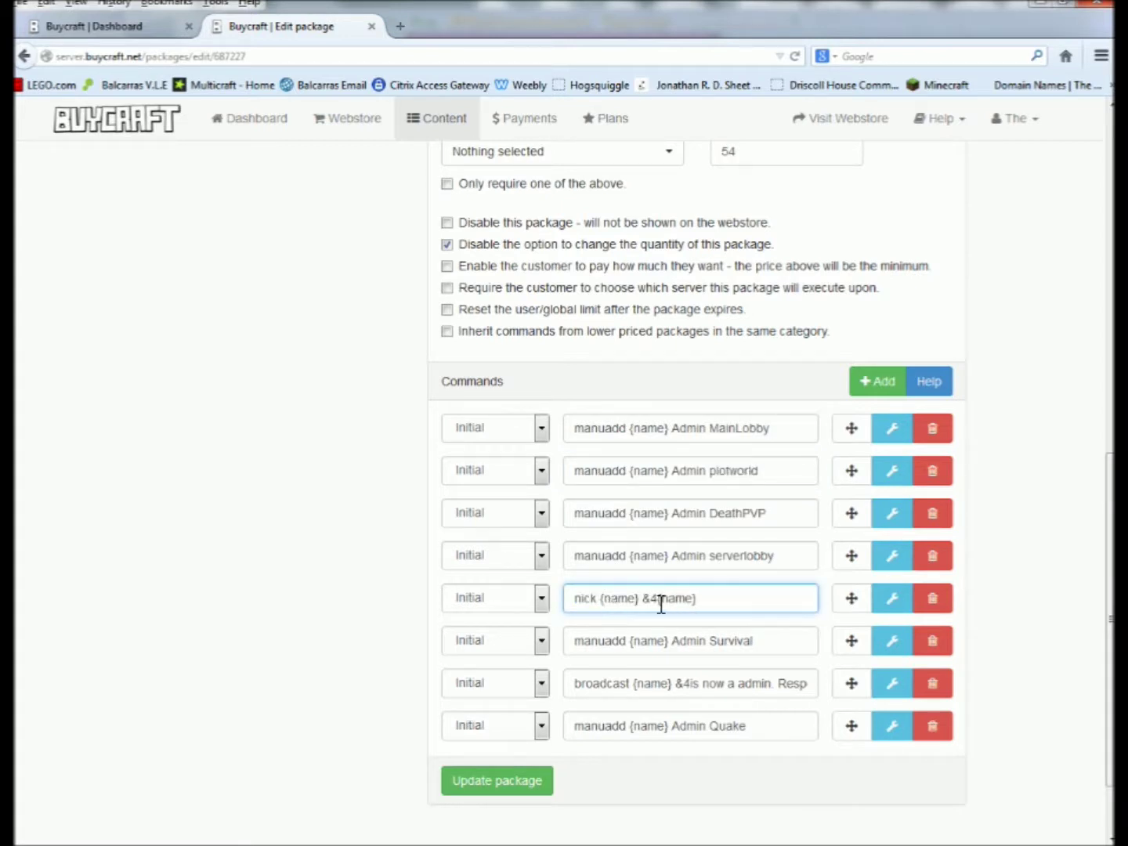
left_click_drag(658, 602, 696, 601)
left_click(702, 602)
left_click_drag(762, 639, 687, 641)
left_click(687, 641)
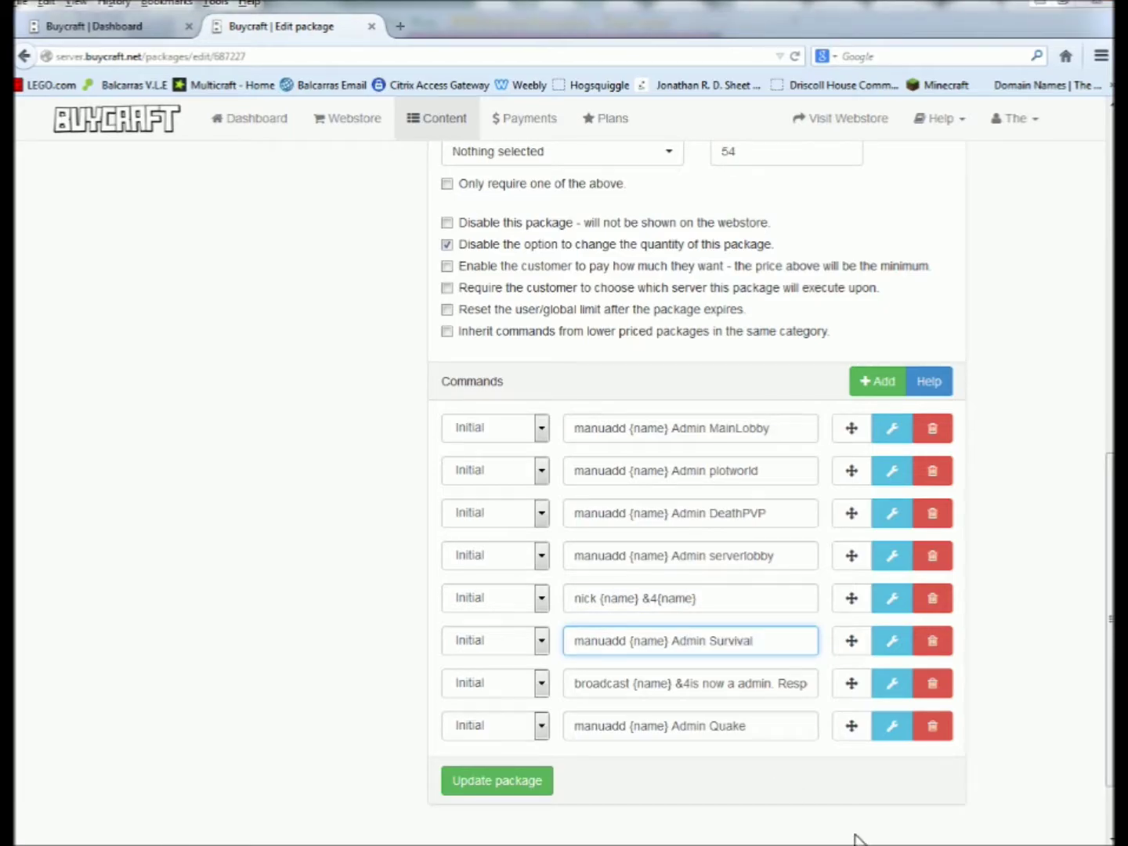
left_click(856, 838)
type("/")
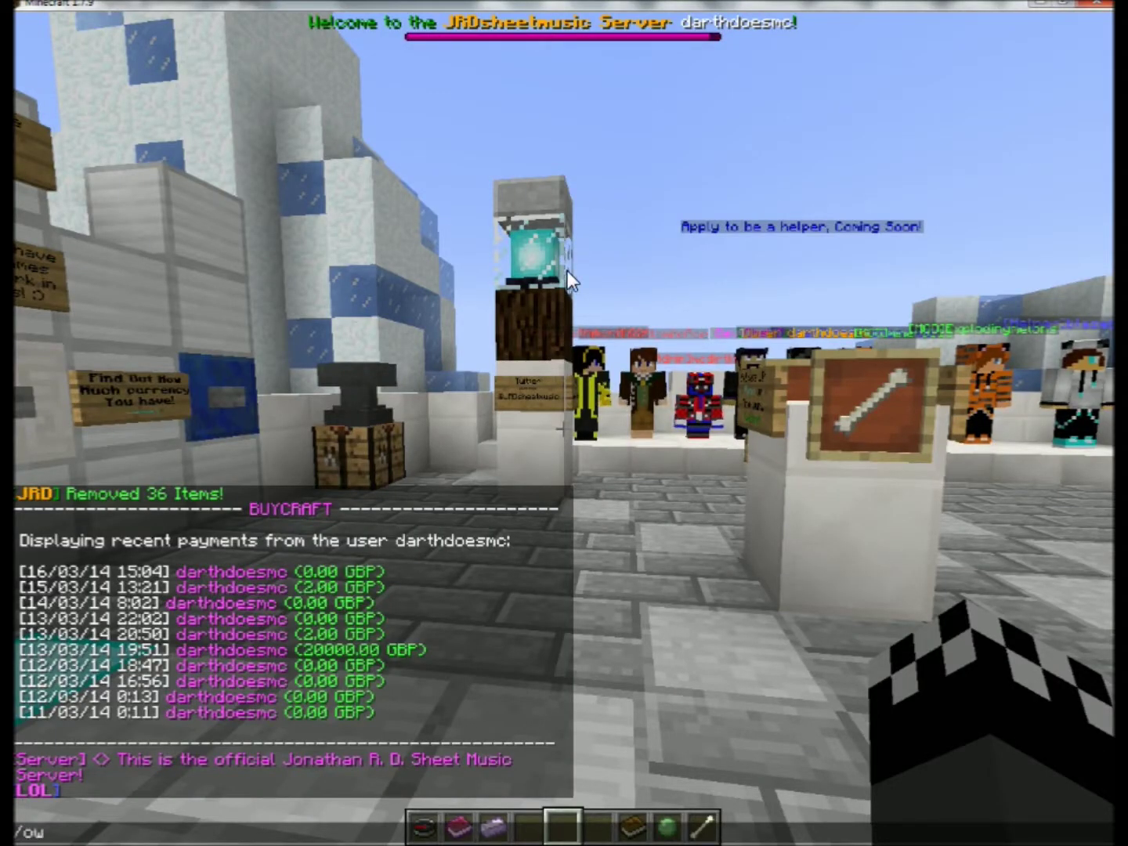
type("chihuahuarank darh")
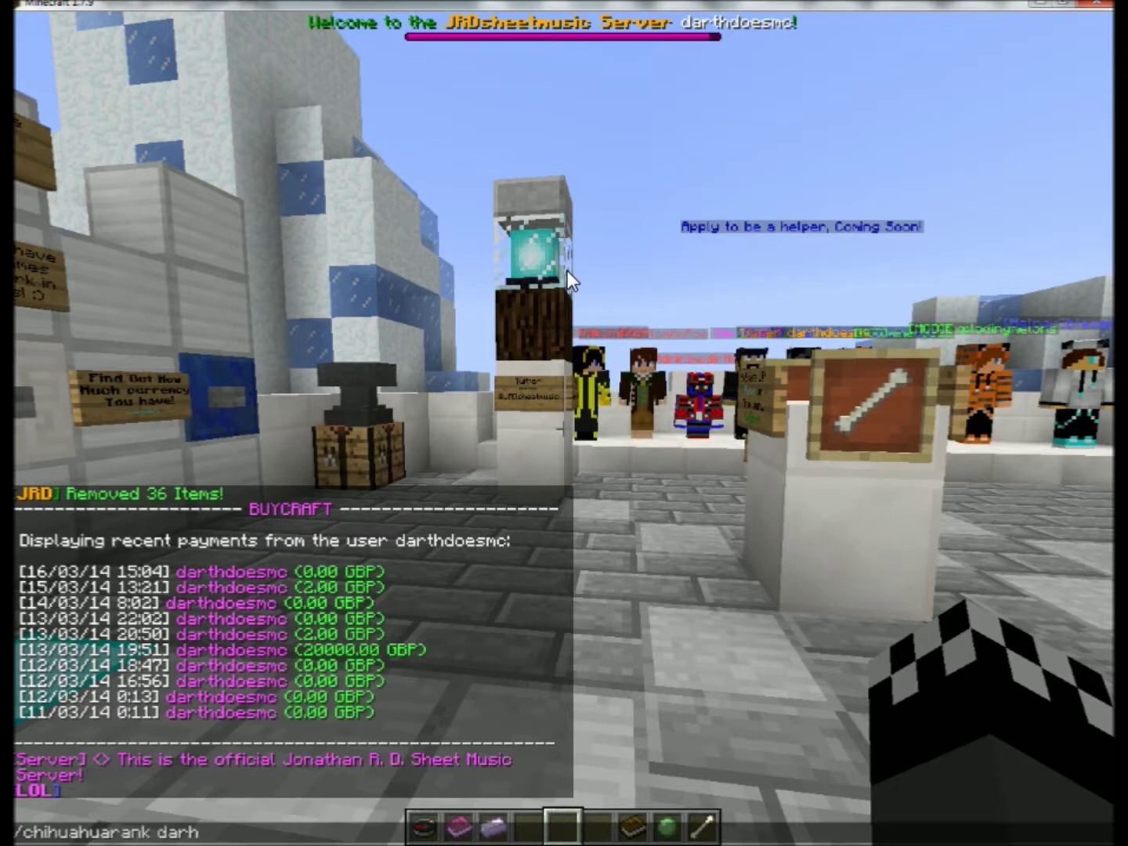
Complete the player's name and run /chihuahuarank, granting the Chihuahua rank across five worlds.
key("BackSpace")
type("thdoes")
key("Return")
key("t")
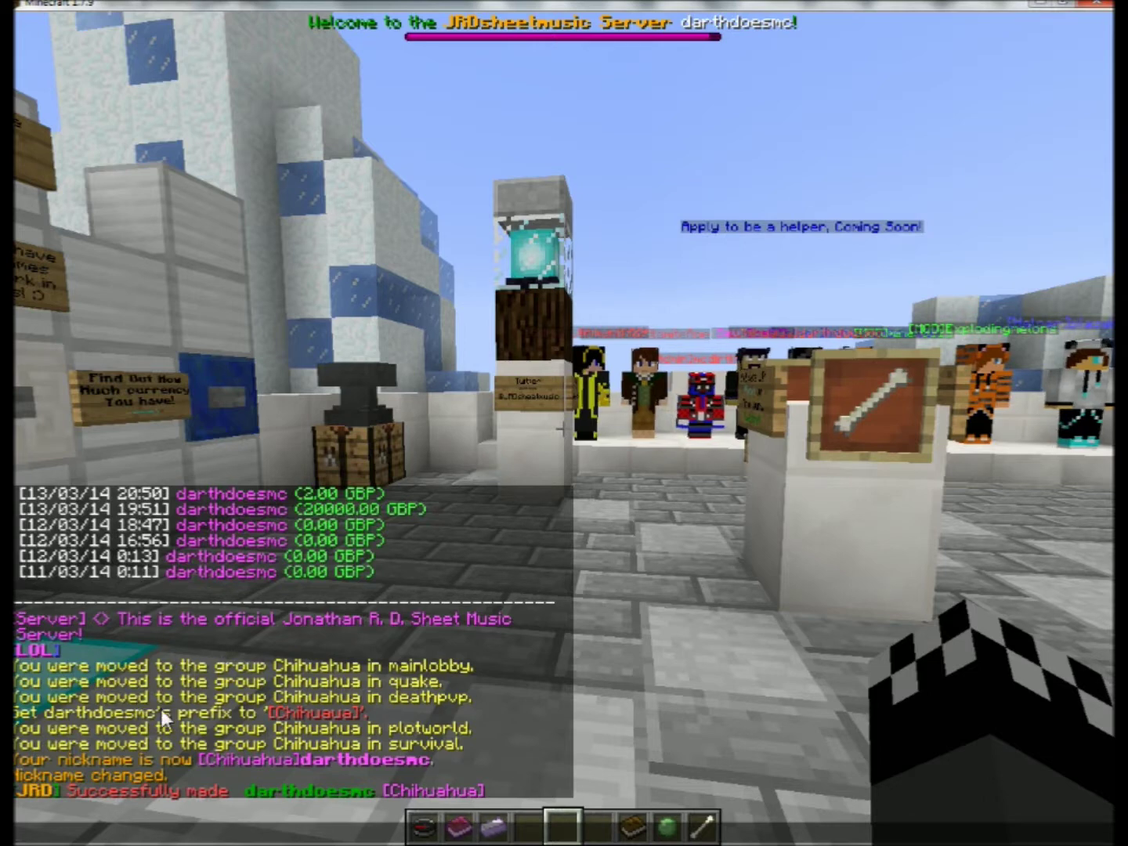
Return to Buycraft and save the Admin package with Update package.
key("alt+Tab")
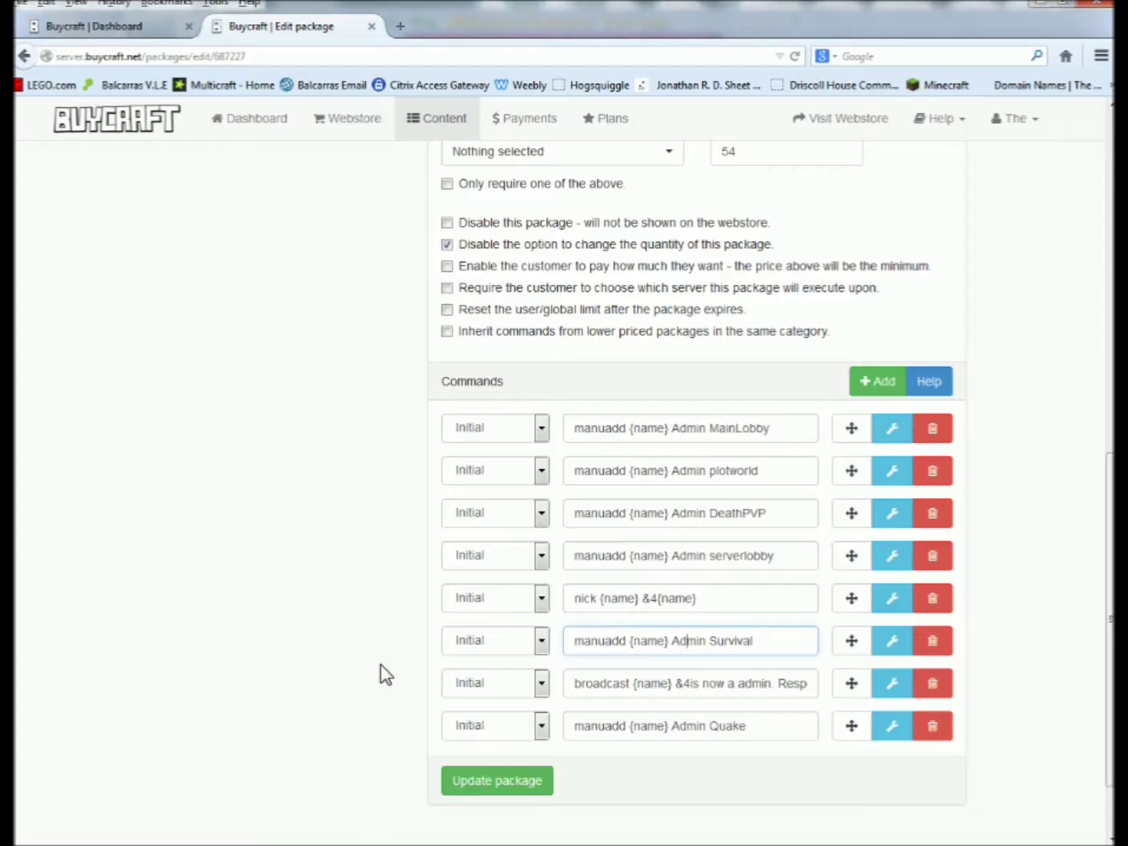
scroll(687, 532, "down", 1)
scroll(661, 548, "up", 1)
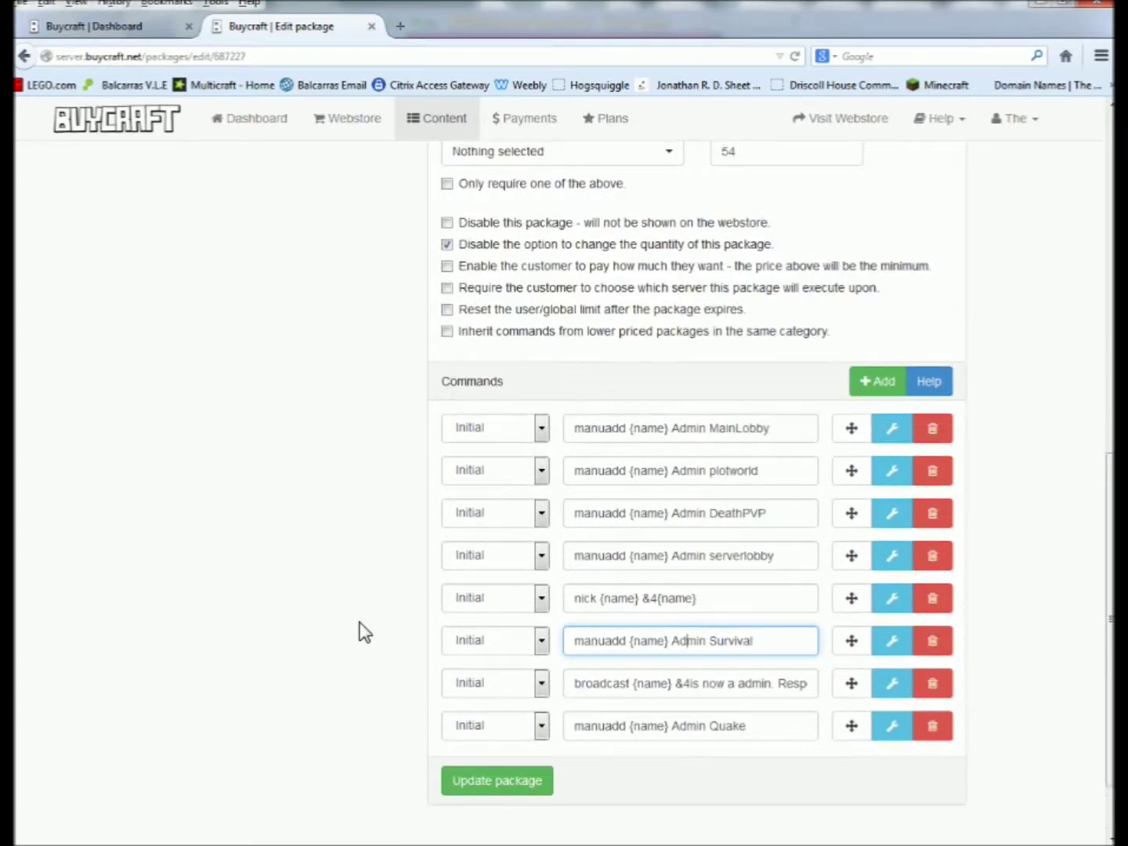
scroll(360, 632, "down", 2)
scroll(279, 650, "up", 5)
scroll(286, 655, "down", 5)
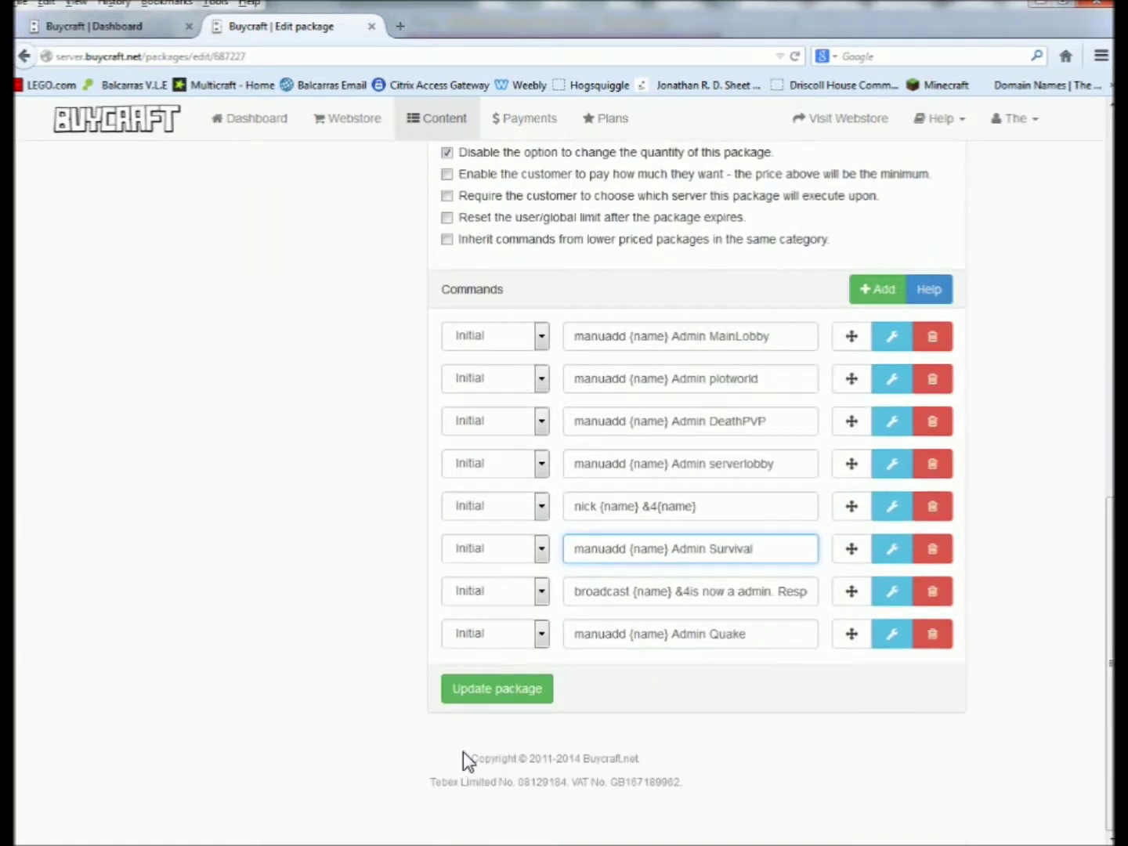
left_click(484, 699)
scroll(201, 697, "up", 6)
scroll(212, 708, "up", 3)
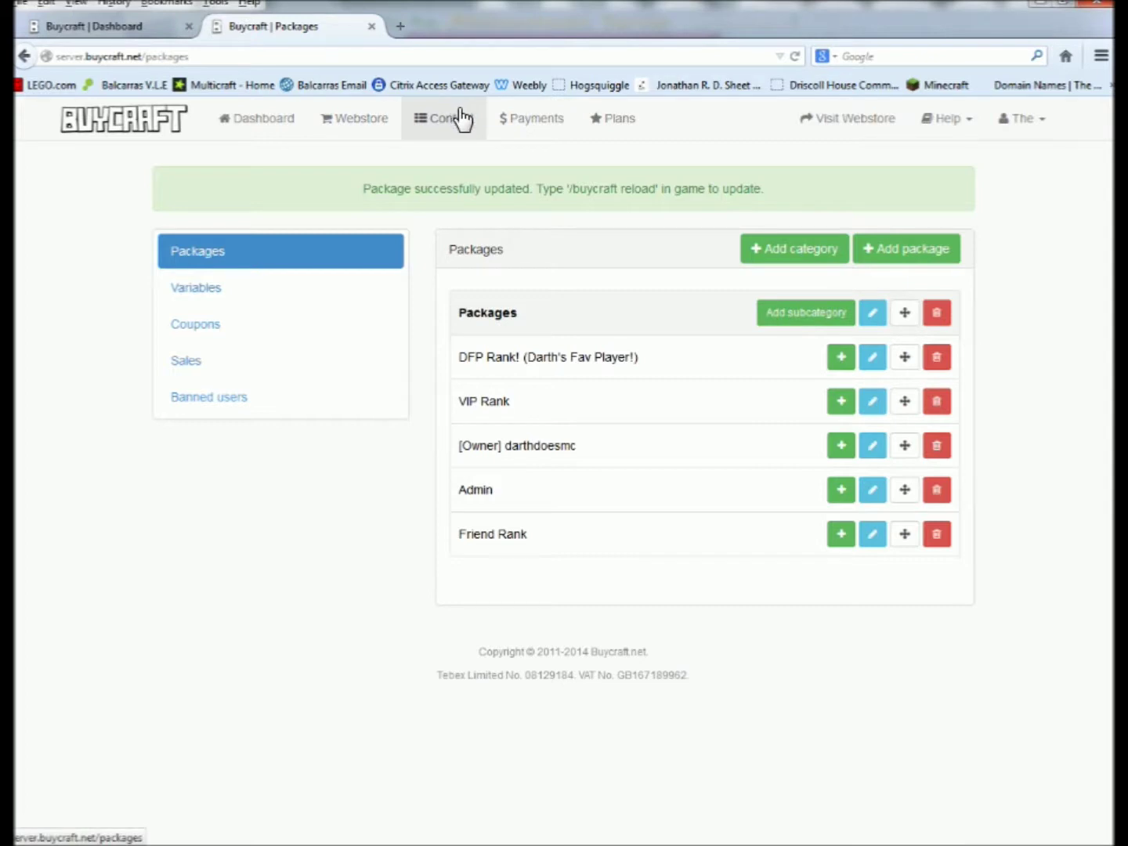
Load the jrdsheetmusic.buycraft.net webstore in a new browser tab.
left_click(397, 28)
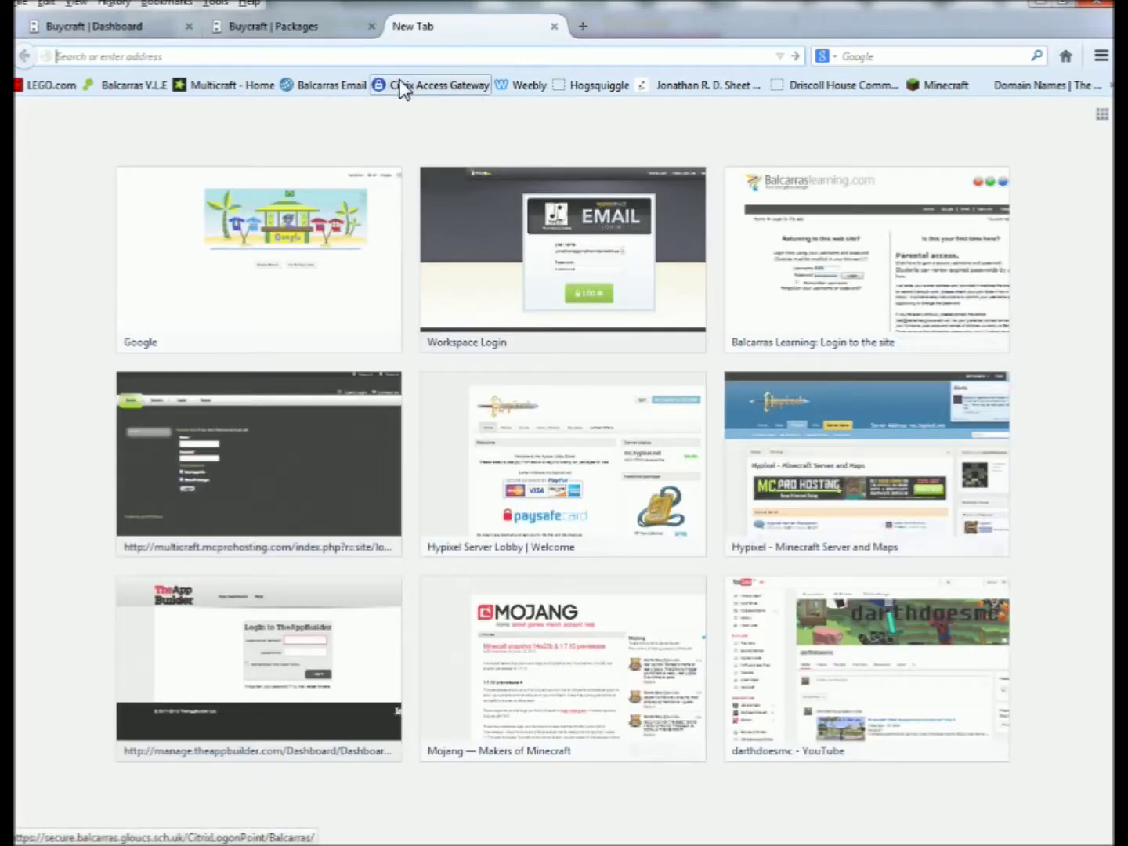
type("jrd.")
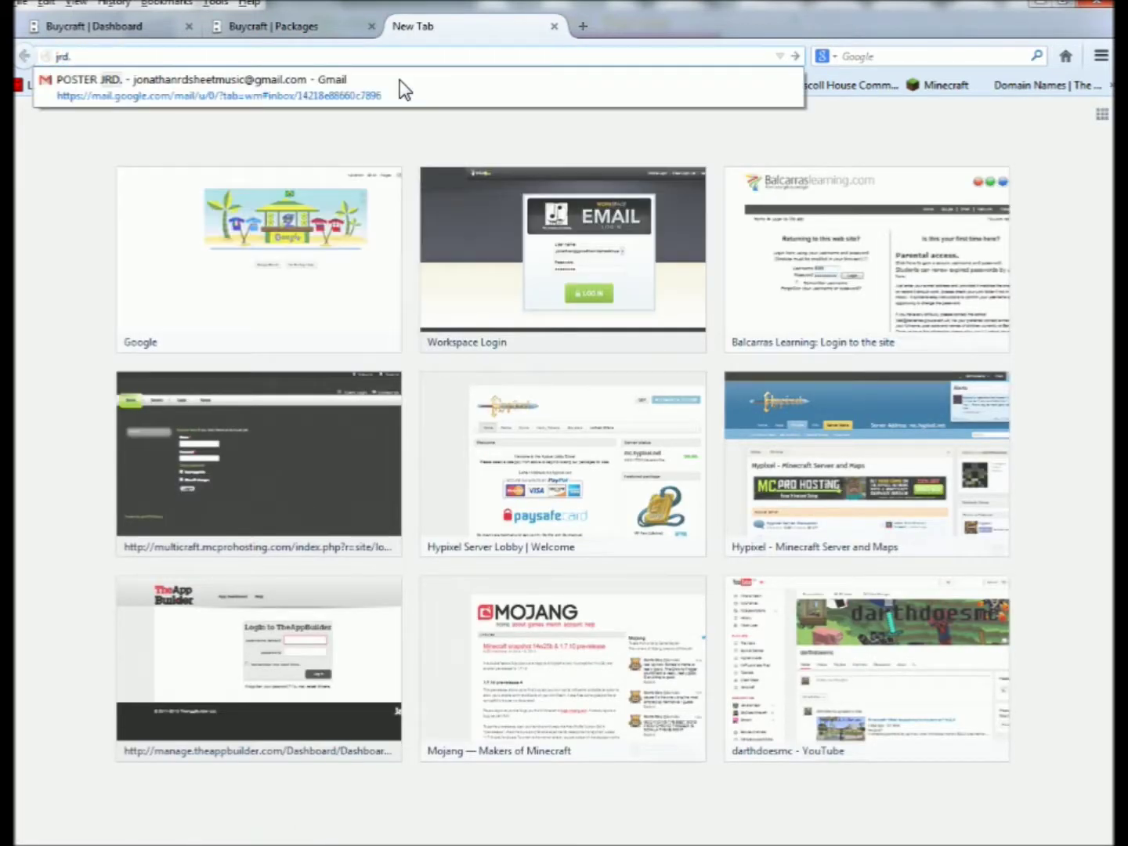
type(".b")
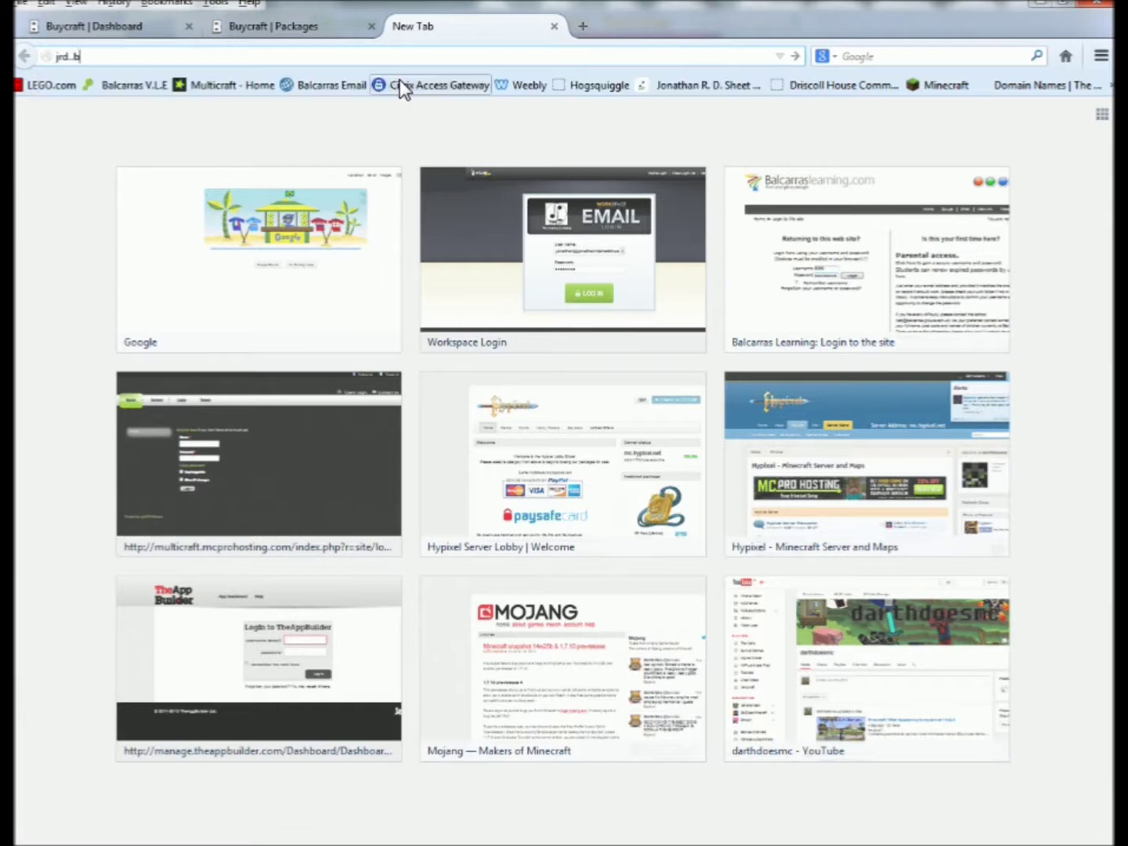
key("BackSpace")
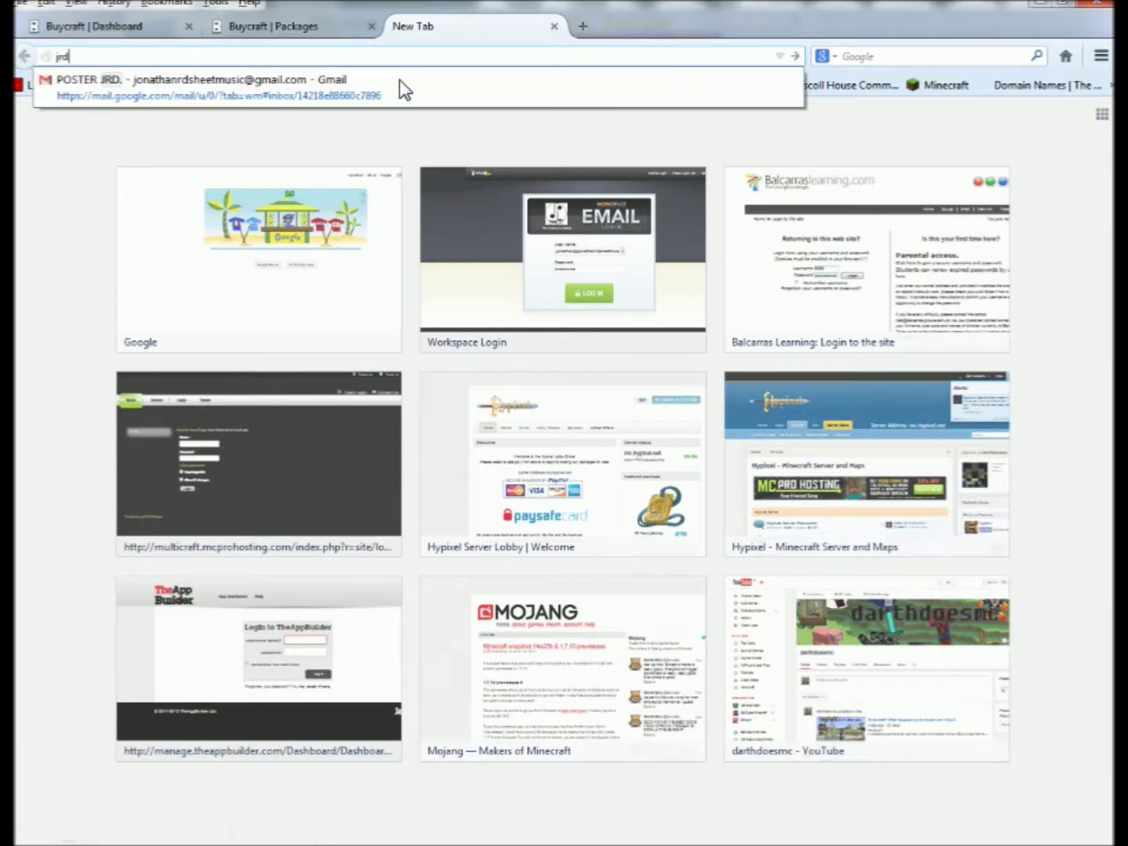
type("sheetmusic.enjin.com/")
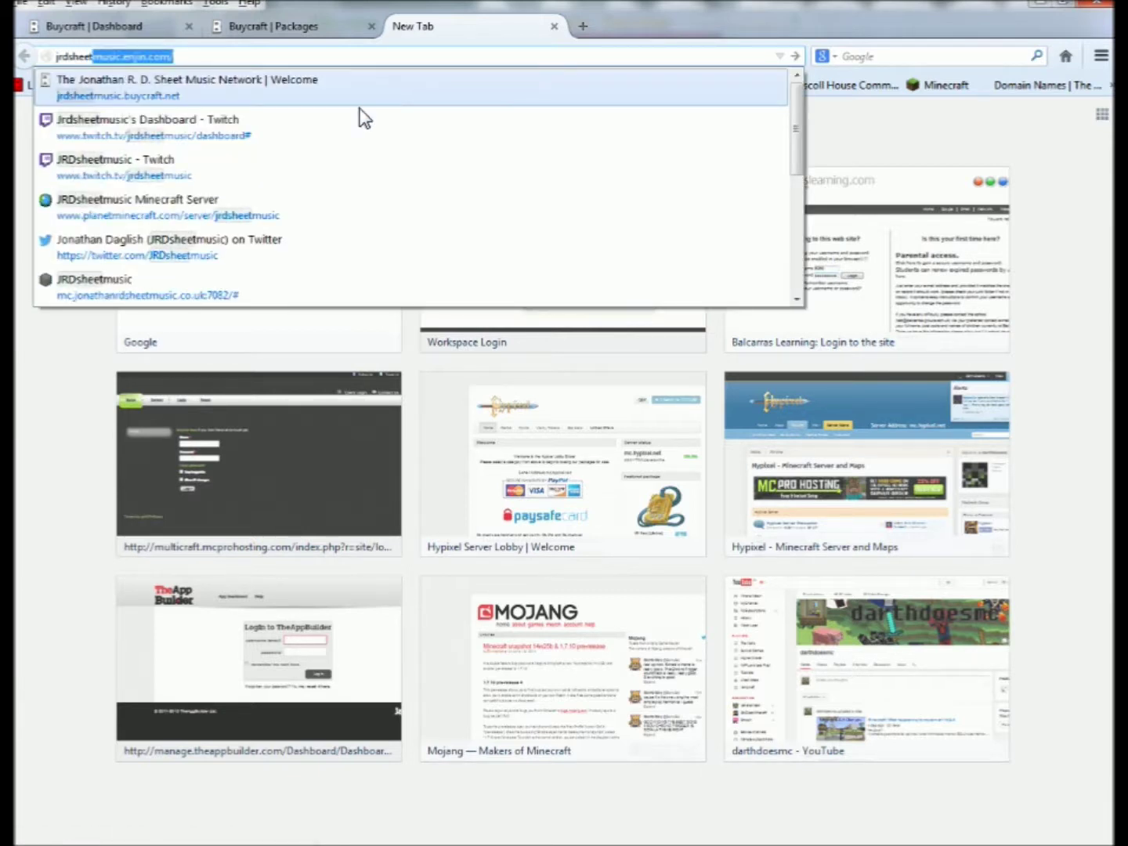
left_click(152, 95)
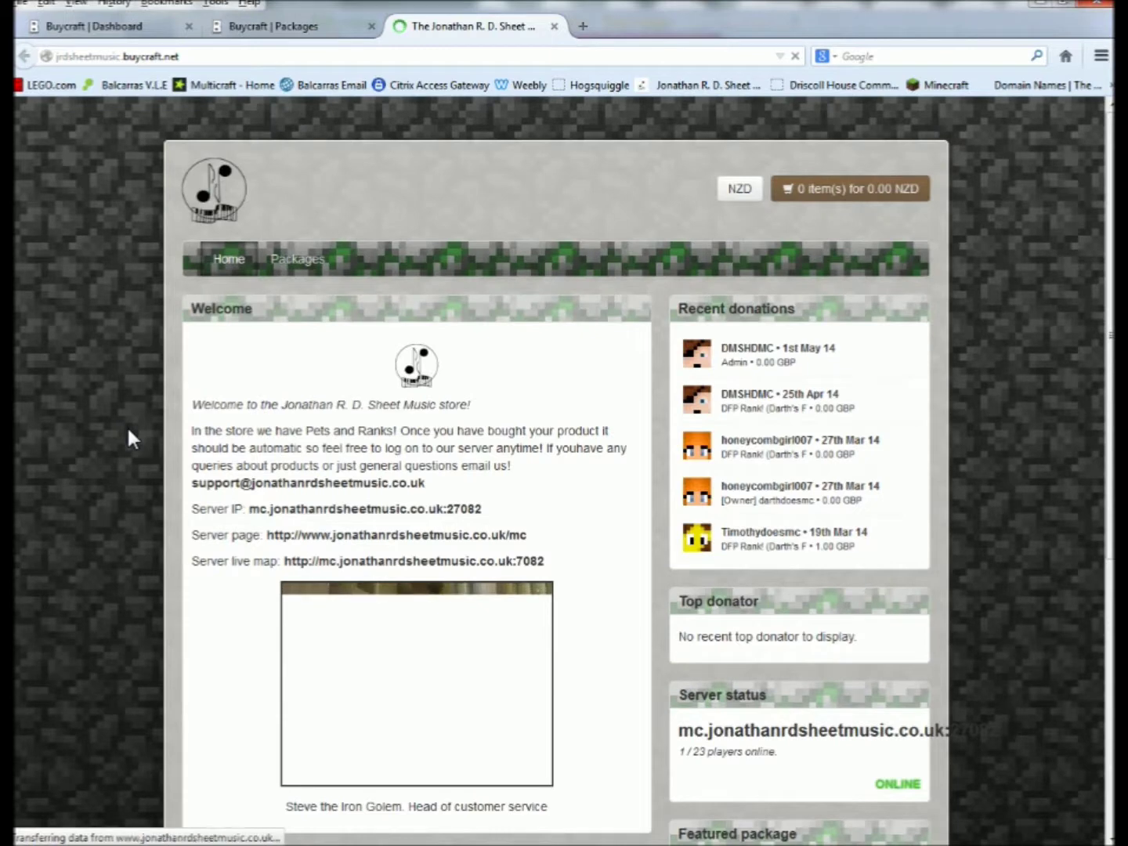
Open the webstore's Packages page and switch the store currency to GBP.
scroll(126, 424, "down", 5)
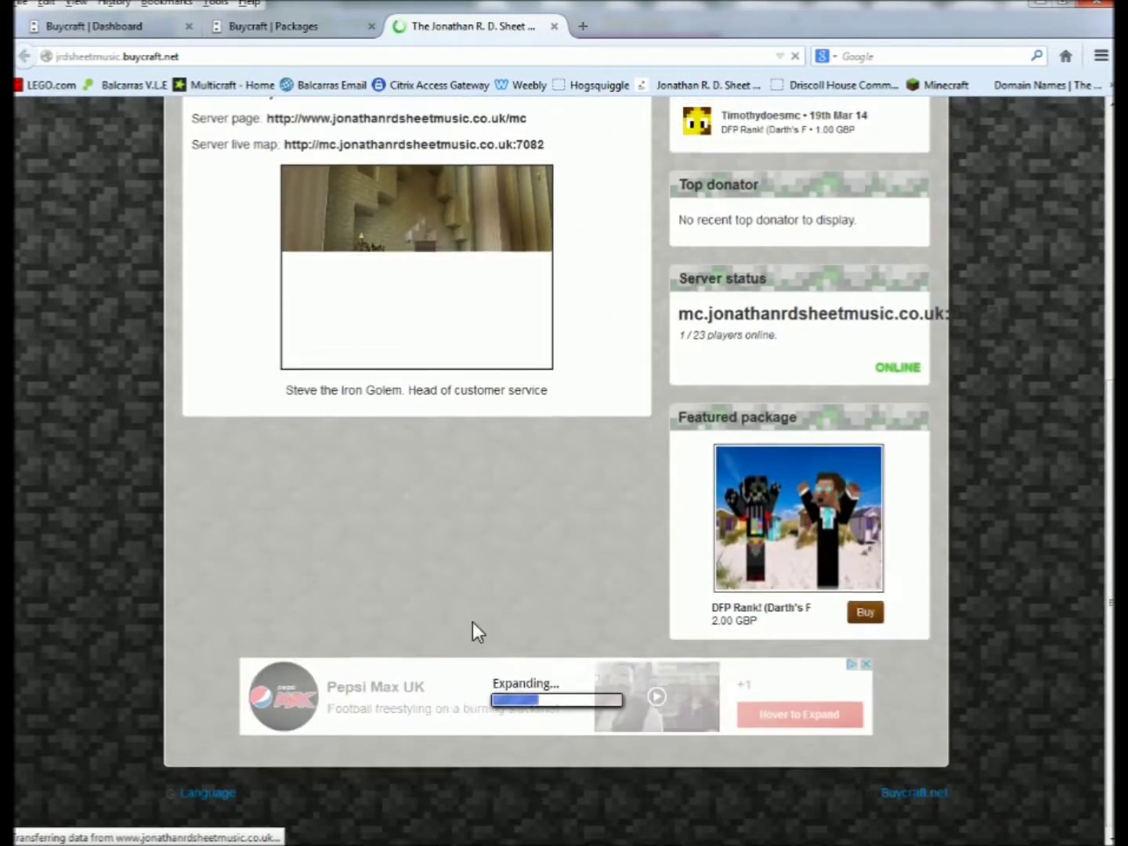
scroll(722, 553, "up", 4)
scroll(578, 538, "up", 1)
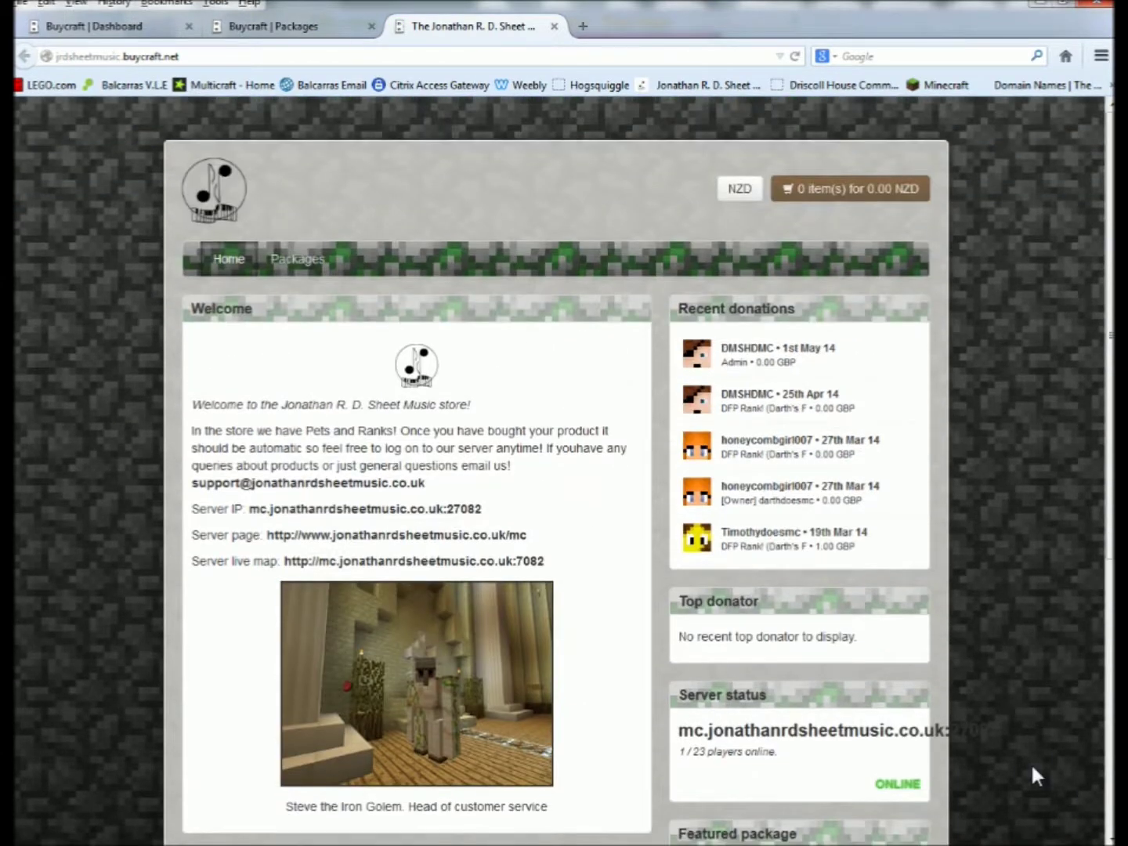
left_click_drag(999, 731, 720, 704)
left_click(757, 732)
scroll(119, 606, "down", 5)
left_click(293, 260)
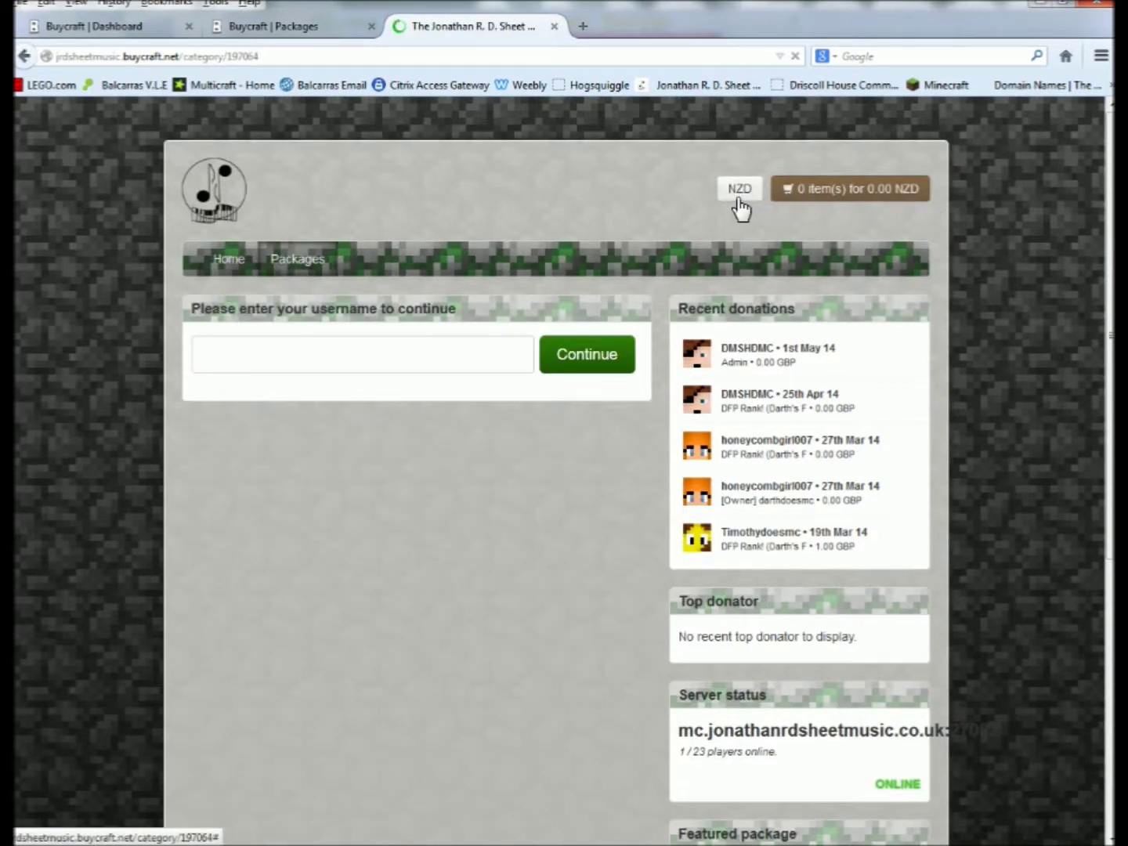
left_click(740, 201)
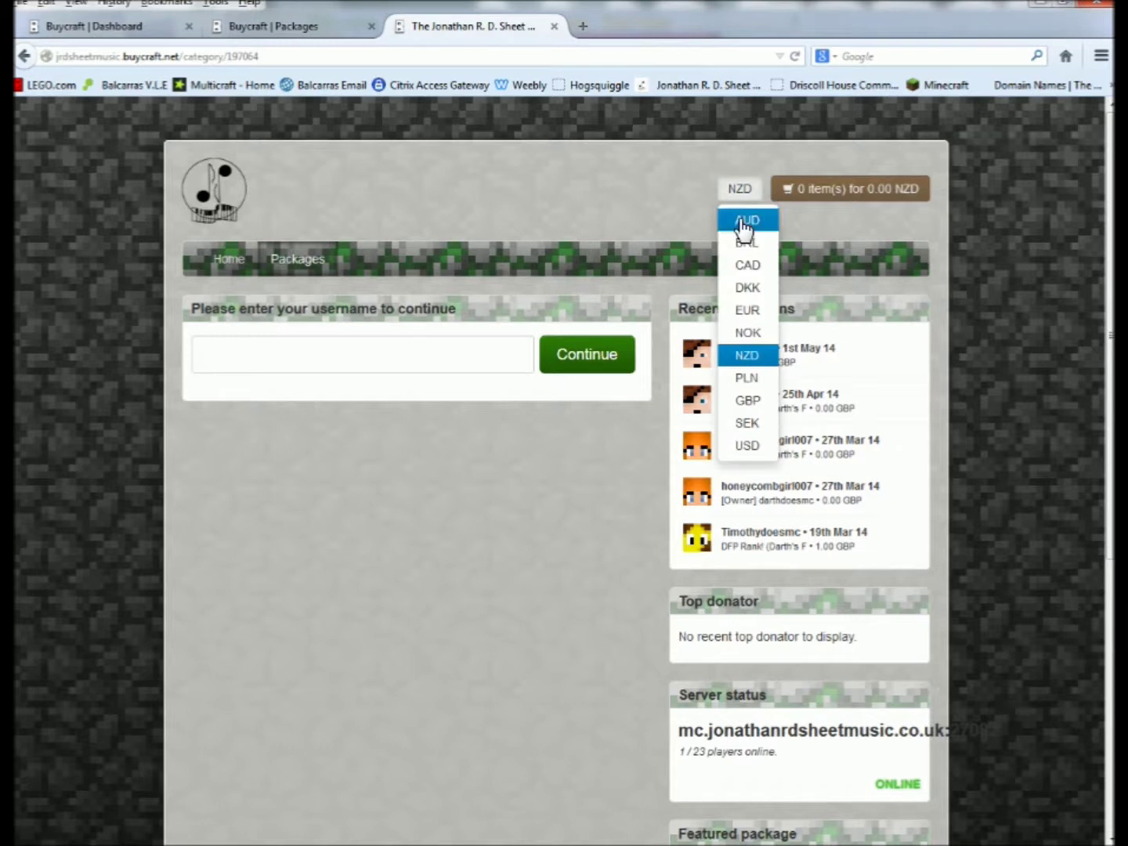
left_click(747, 400)
Sign in with the player's username to see the five packages, including Admin.
left_click(300, 375)
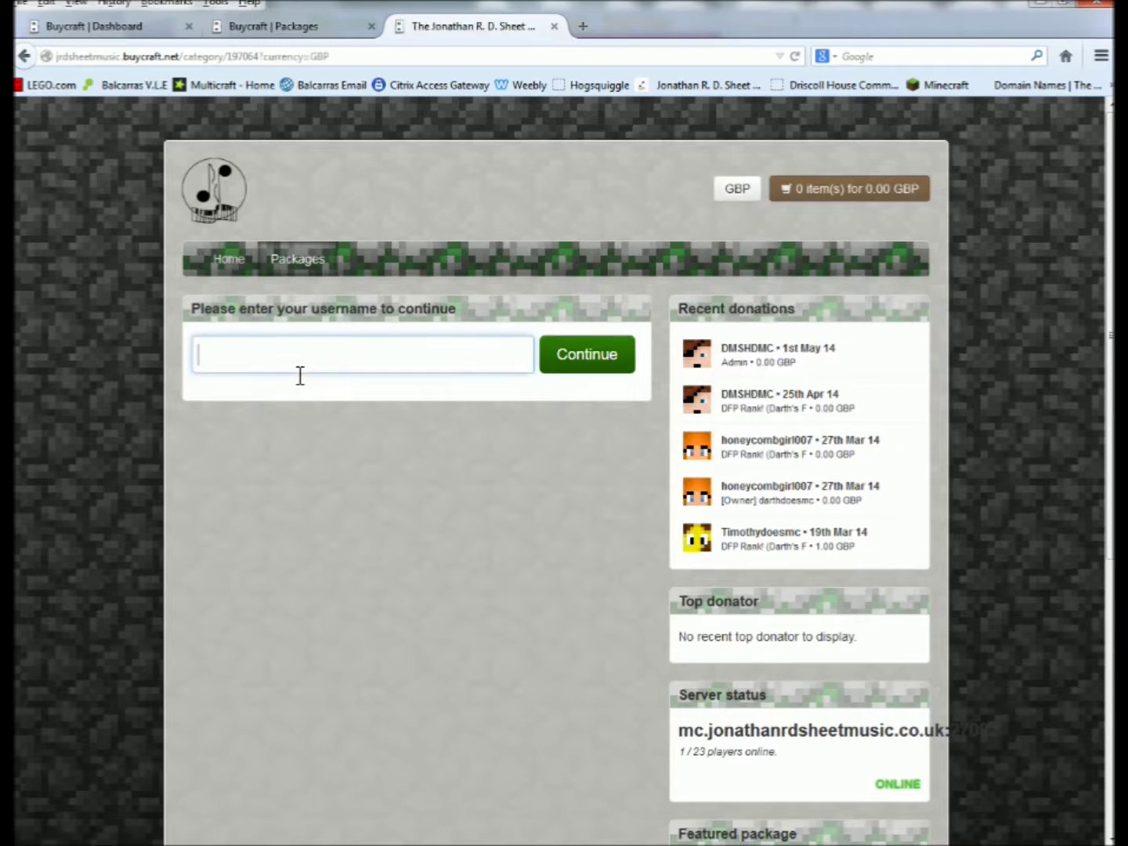
left_click_drag(772, 377, 817, 464)
left_click_drag(740, 394, 693, 397)
left_click(830, 420)
left_click_drag(732, 348, 805, 391)
left_click(787, 390)
left_click(442, 353)
type("darthdoesmc#")
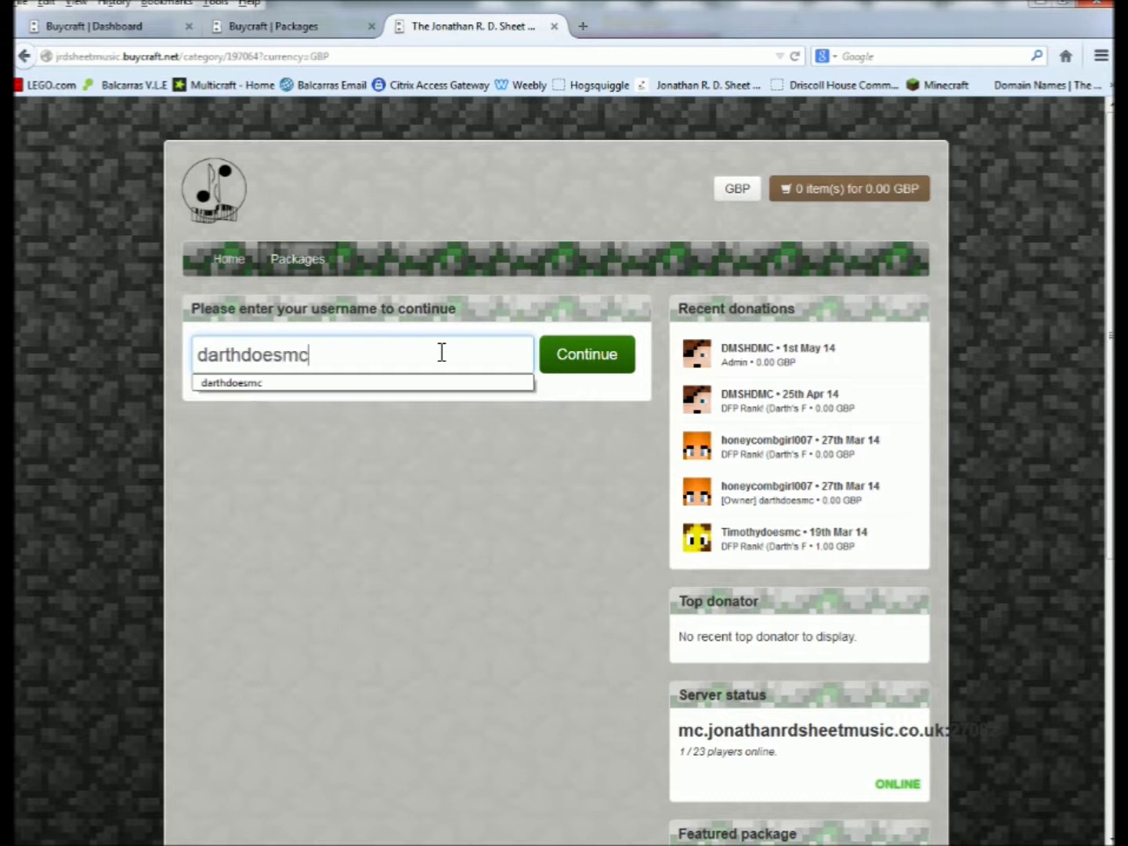
key("Return")
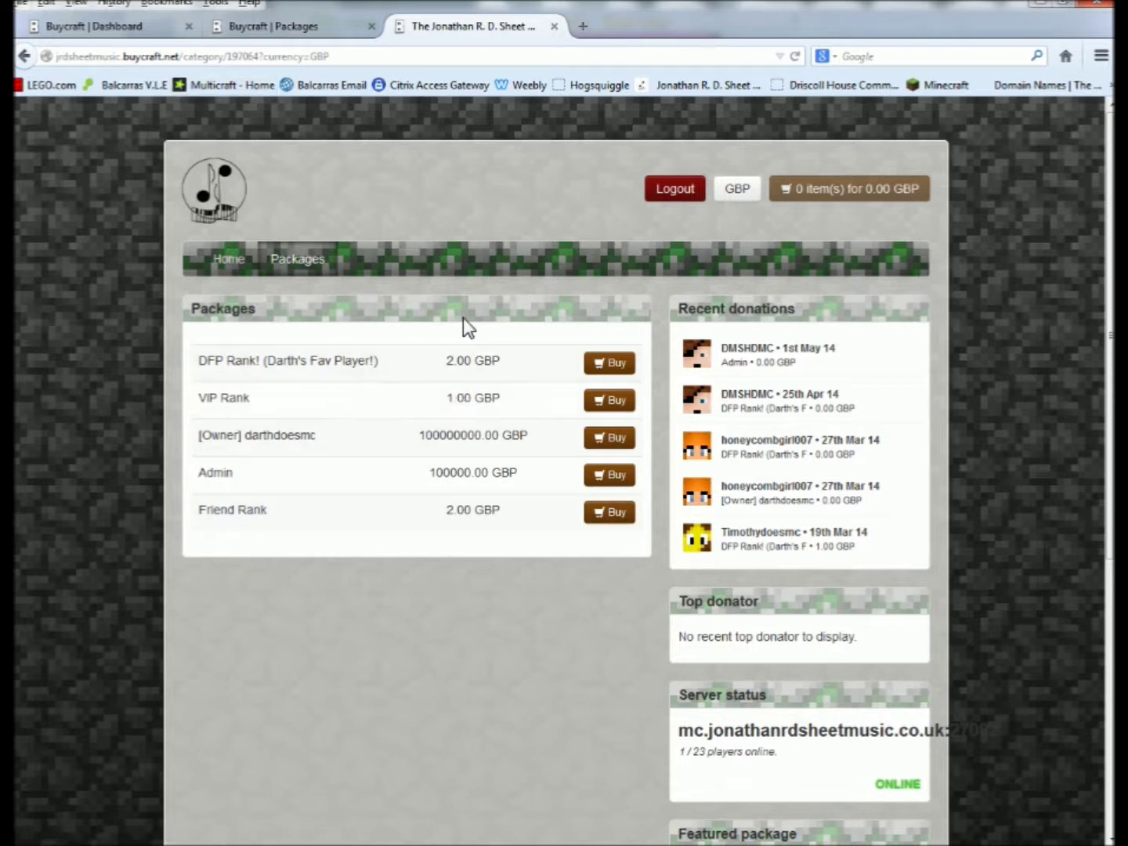
Add Admin at 100000.00 GBP to the basket, review checkout, then close the store tab.
left_click(603, 478)
left_click(702, 279)
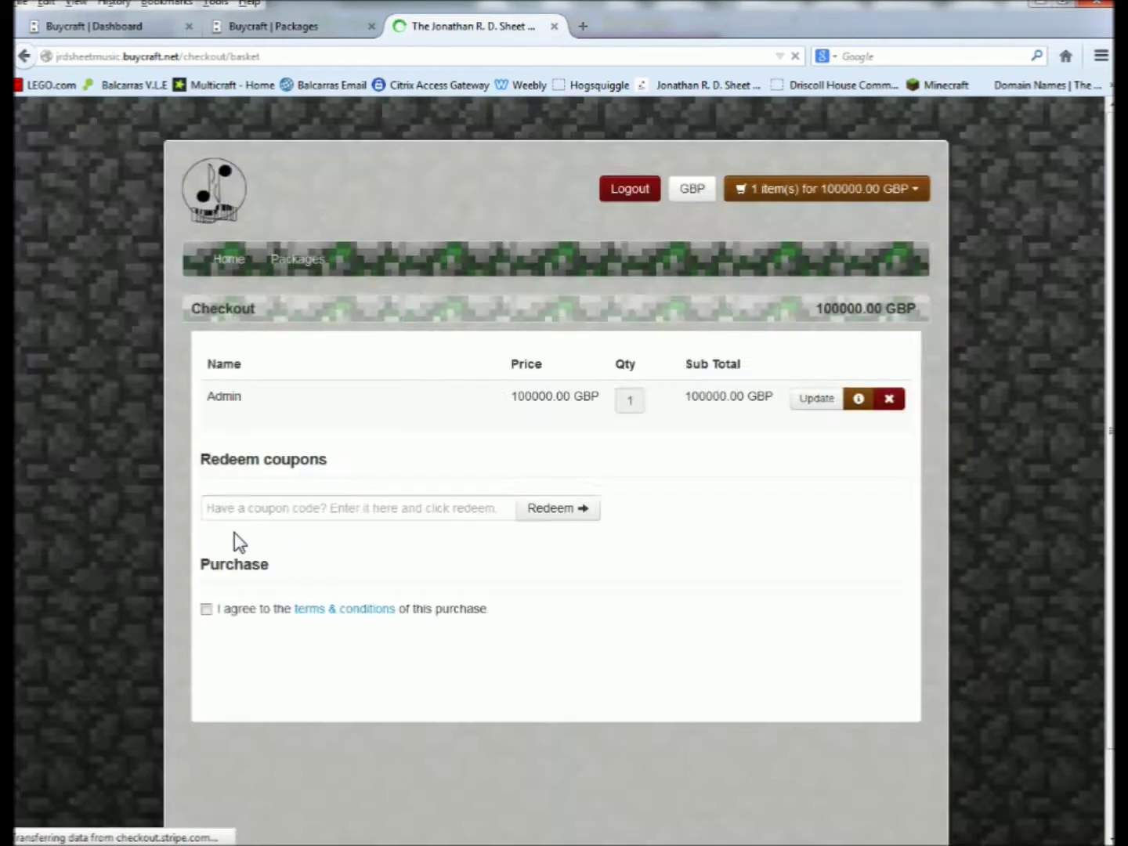
left_click(432, 507)
scroll(129, 571, "down", 2)
scroll(126, 571, "up", 2)
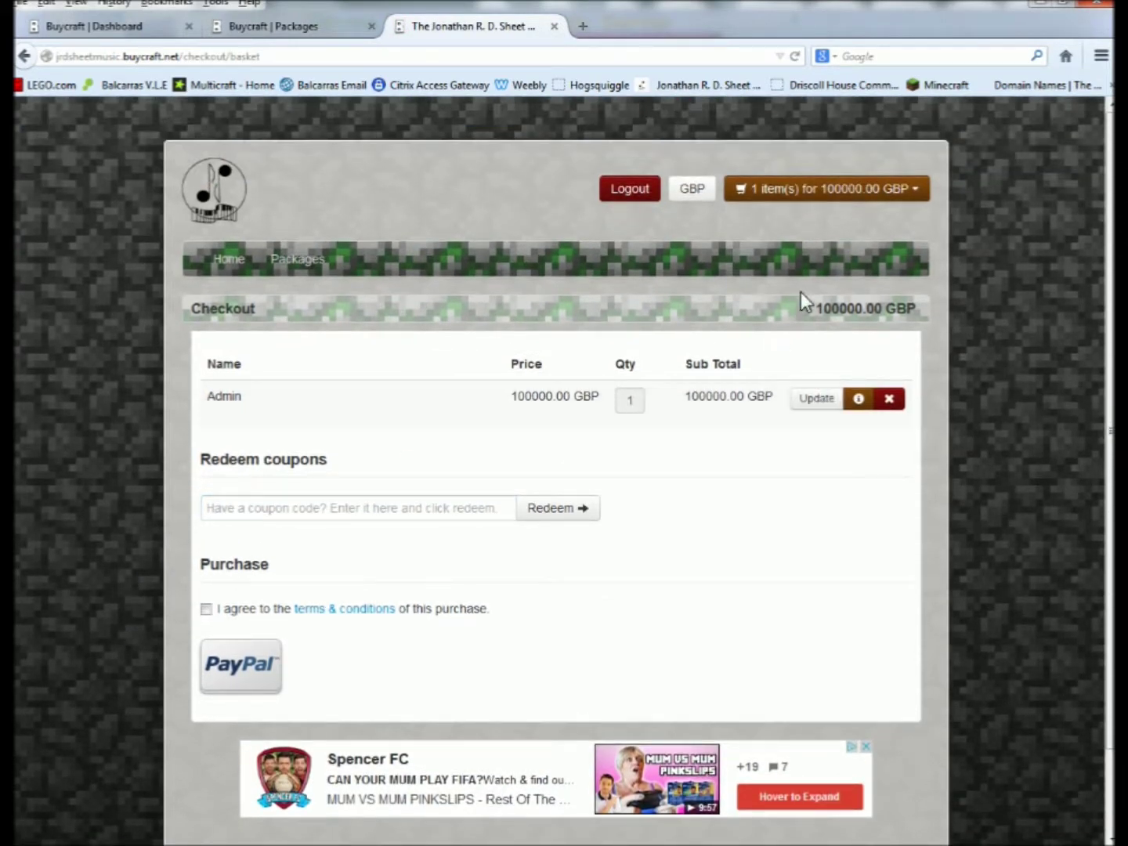
scroll(161, 455, "down", 2)
scroll(191, 463, "up", 2)
left_click(554, 28)
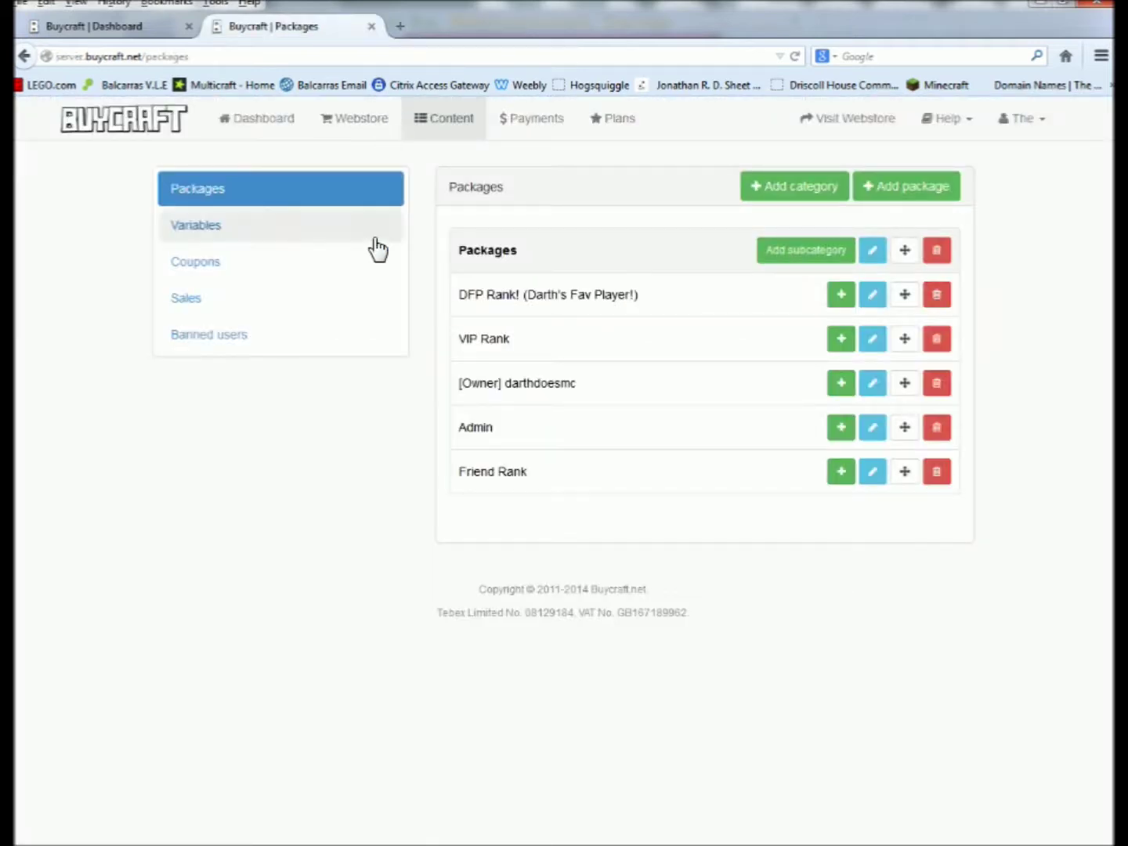
Open the Payments list and start a manual payment, entering the player's Minecraft username.
left_click(508, 123)
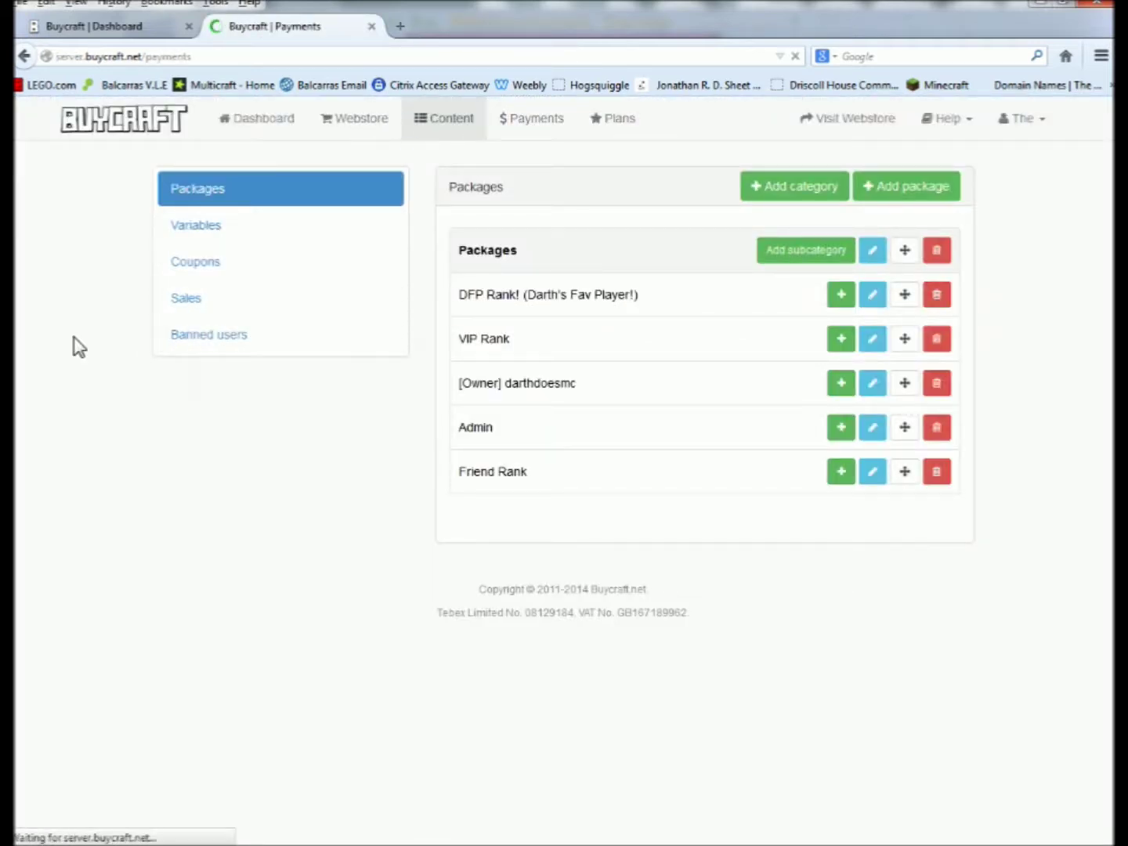
scroll(22, 396, "down", 3)
scroll(22, 396, "down", 3)
scroll(66, 423, "up", 10)
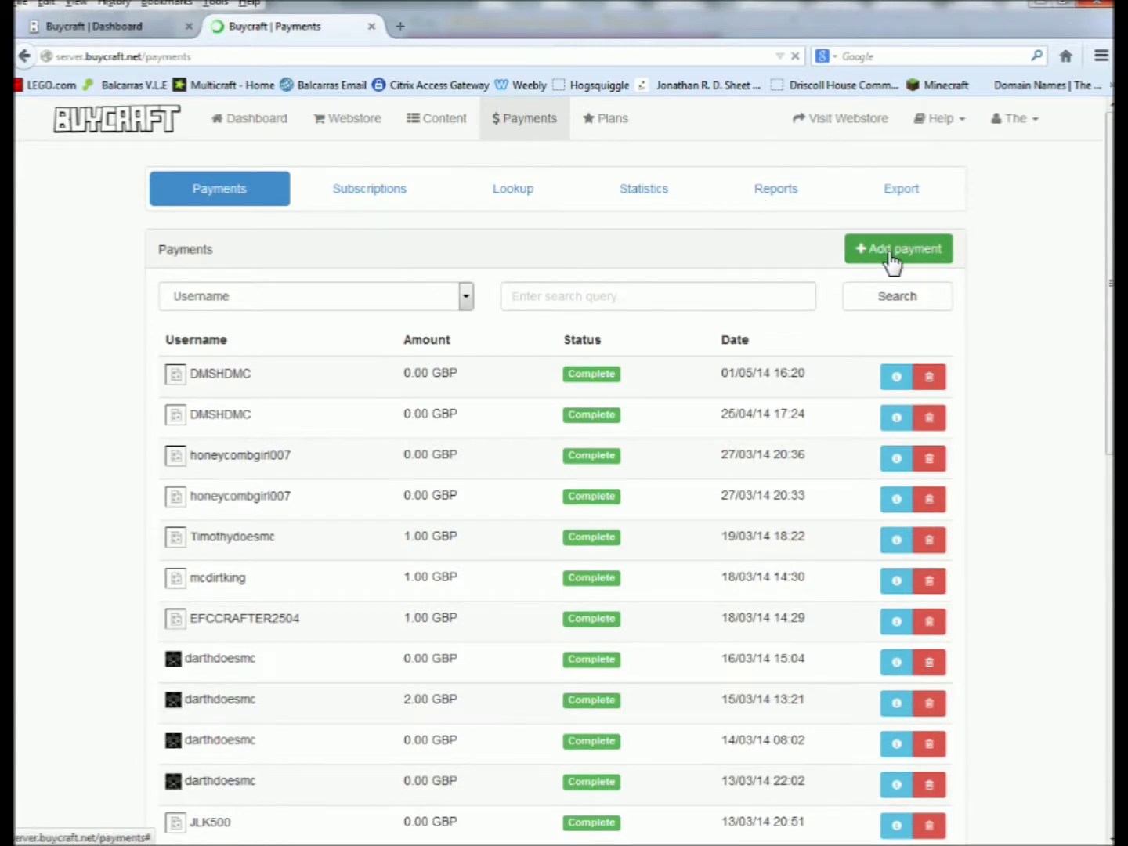
left_click(892, 252)
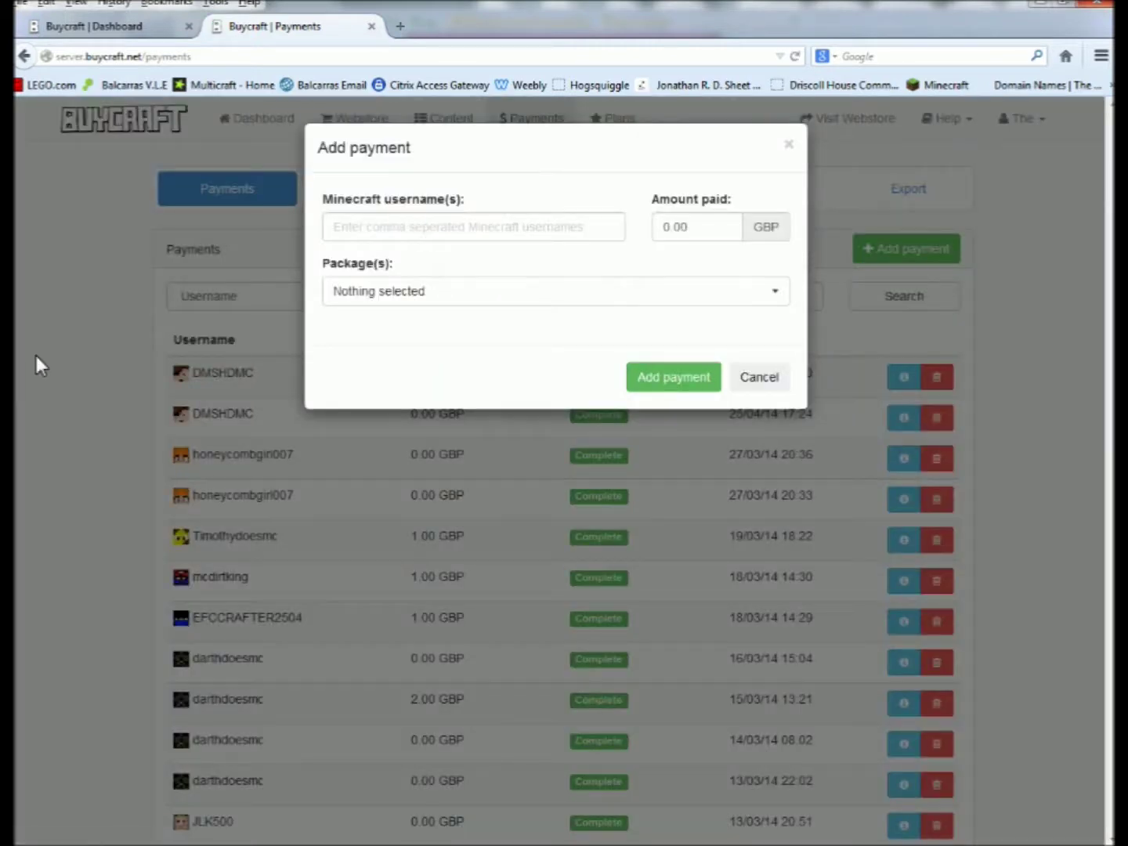
left_click(454, 226)
type("darthdoesmc")
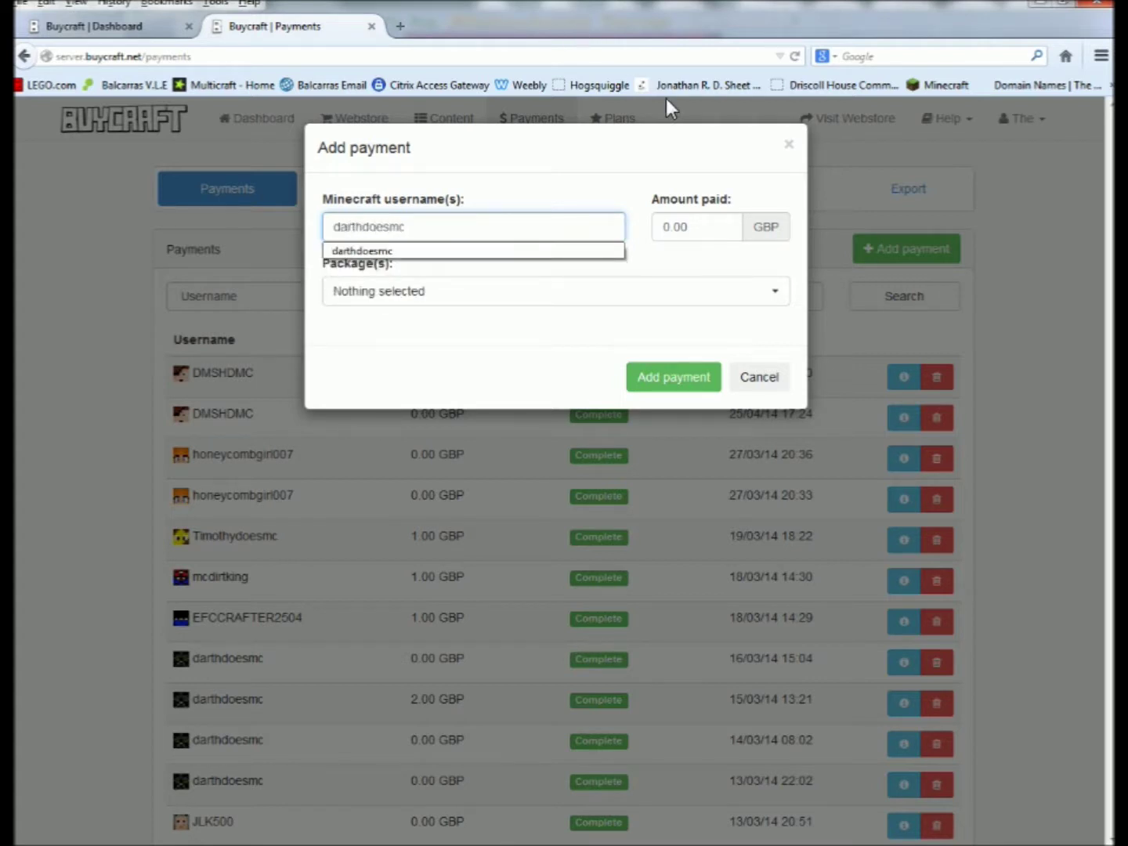
Choose the Admin package, clear the amount paid, and submit, getting an invalid package combination error.
left_click(701, 291)
left_click(647, 268)
left_click(568, 298)
left_click(342, 415)
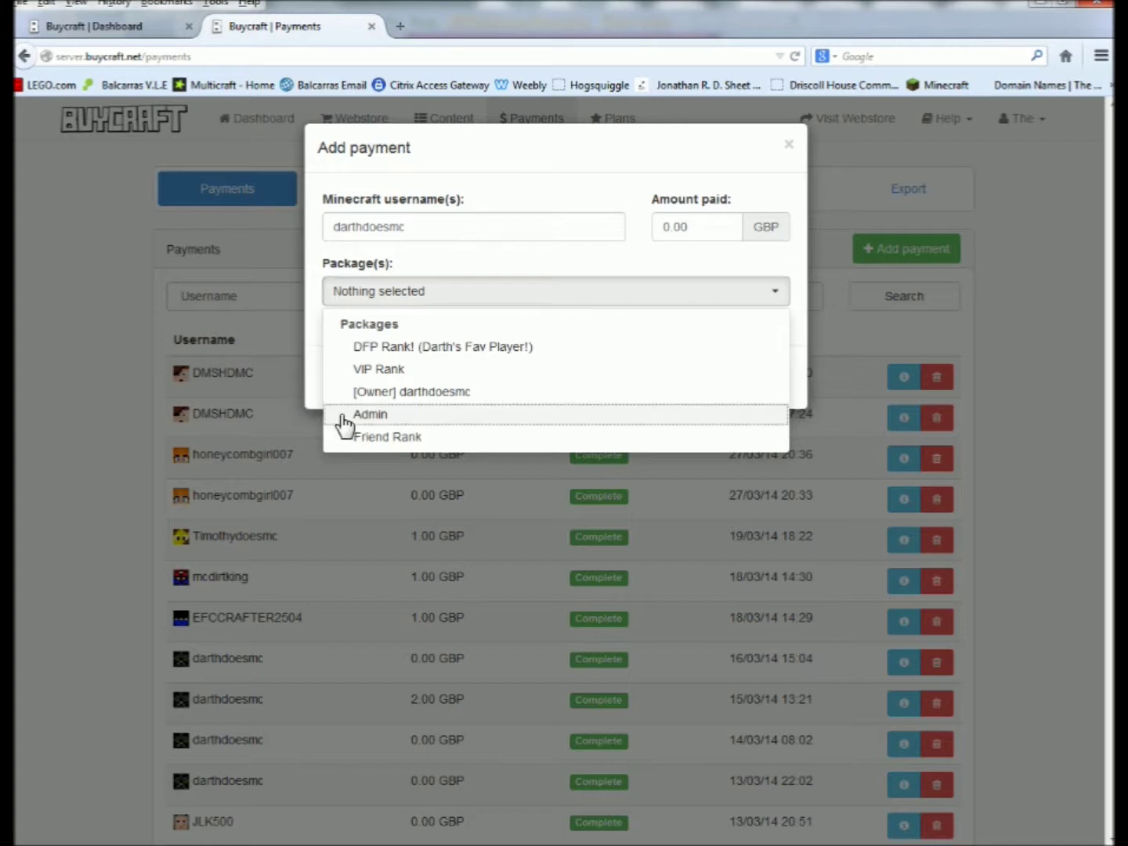
left_click(431, 244)
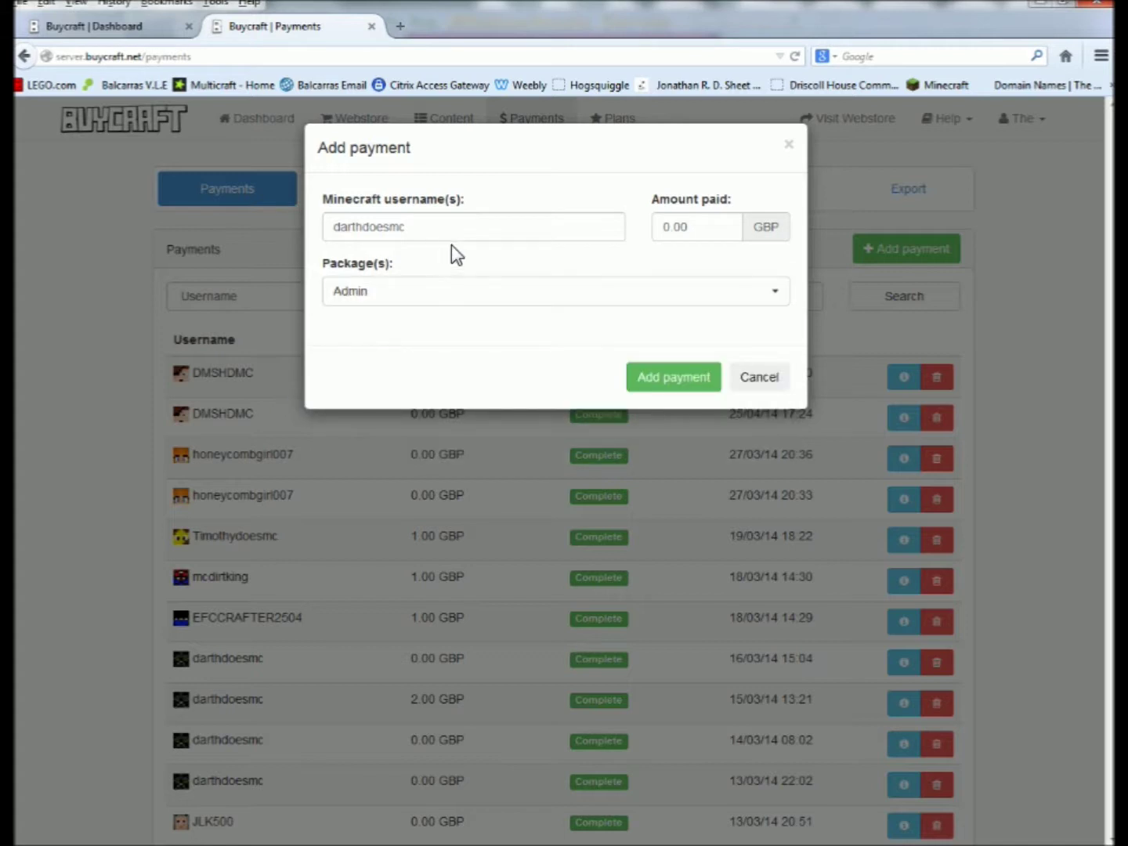
left_click_drag(695, 238, 618, 239)
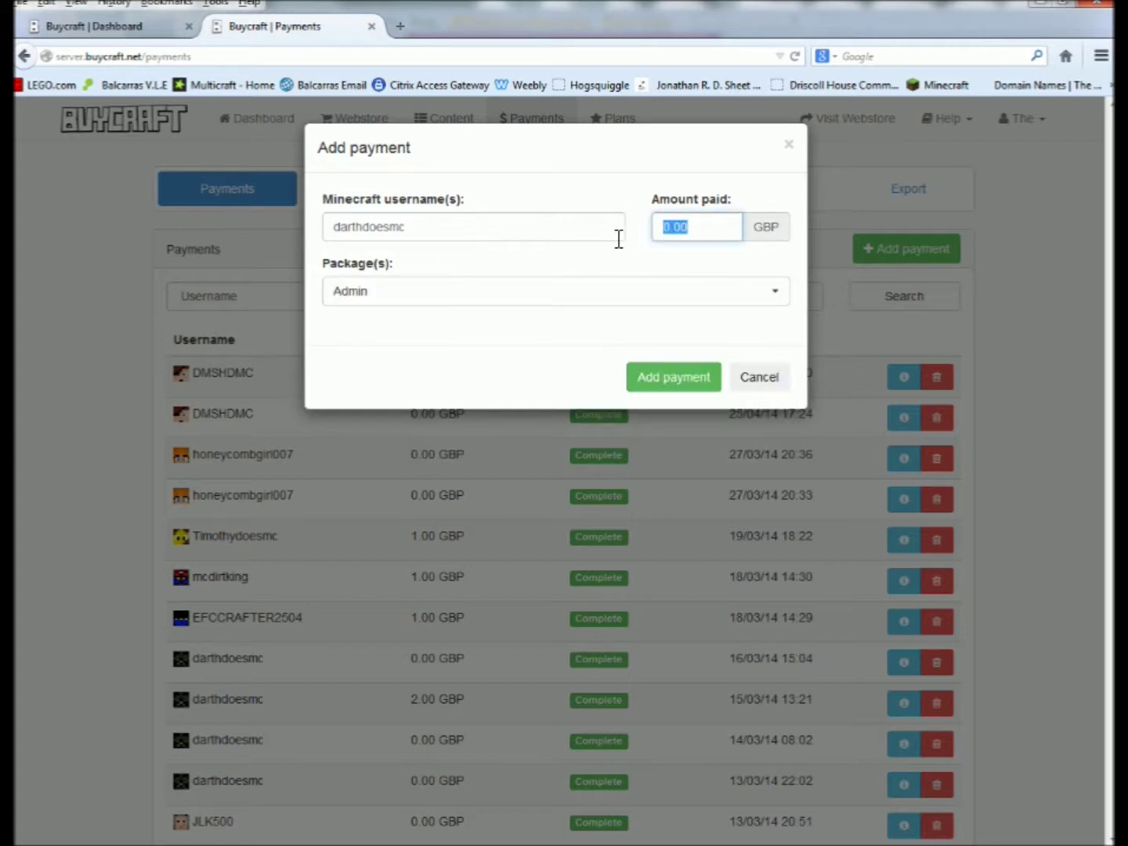
type("1.000")
key("BackSpace")
key("BackSpace")
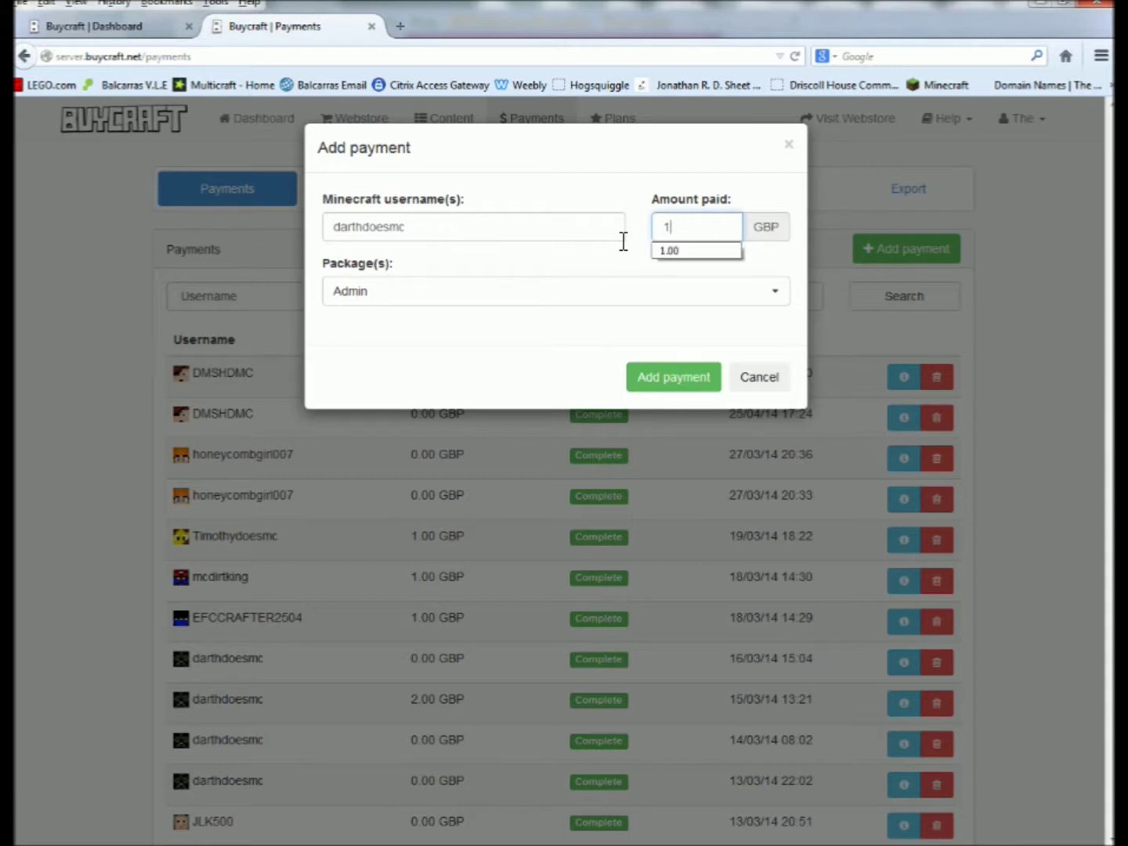
key("BackSpace")
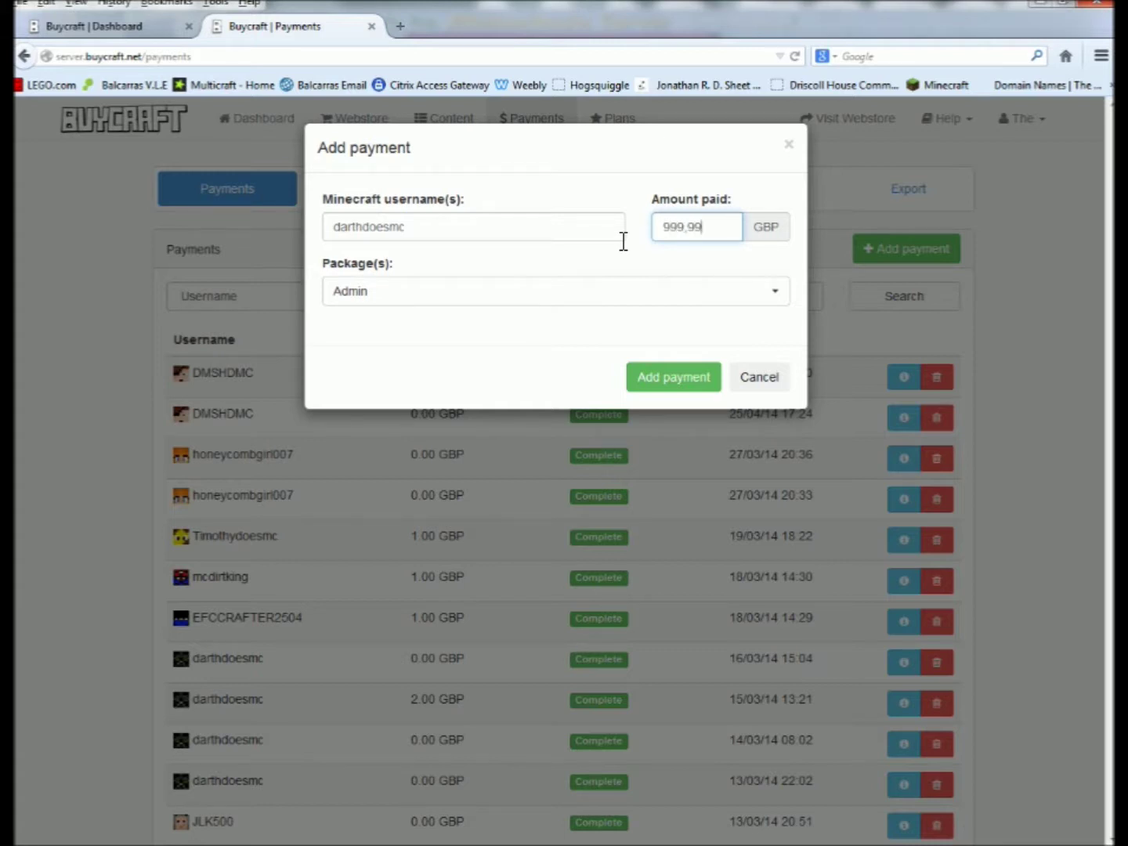
left_click(662, 384)
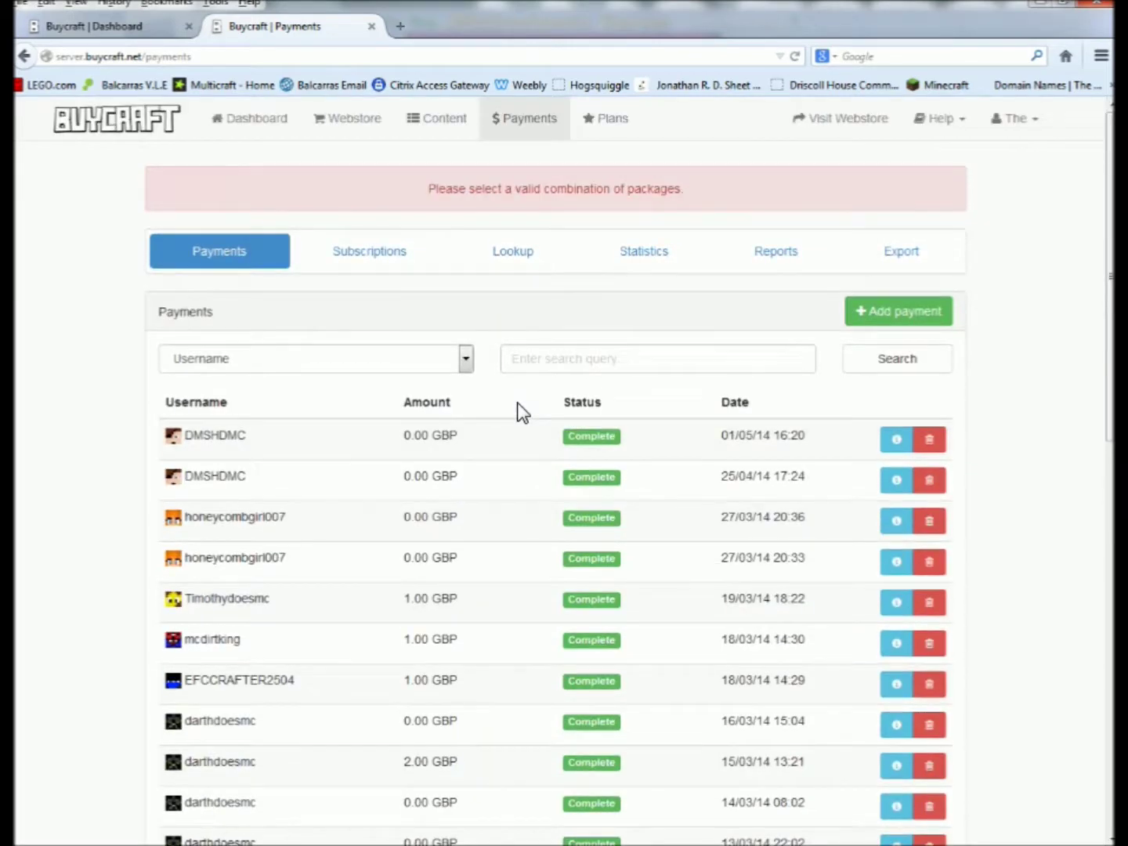
Record a completed 0.00 GBP Admin package payment for the player's username, then switch to Minecraft.
left_click(899, 319)
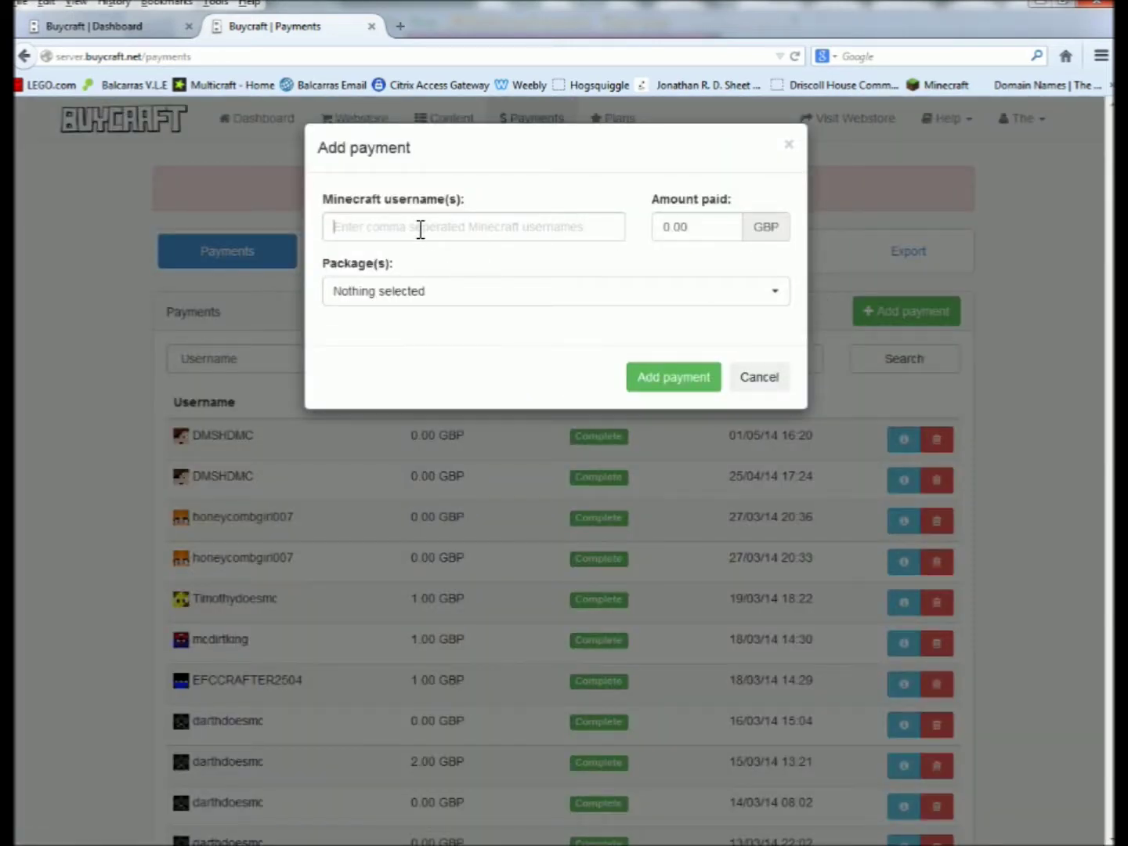
left_click(427, 293)
left_click(419, 415)
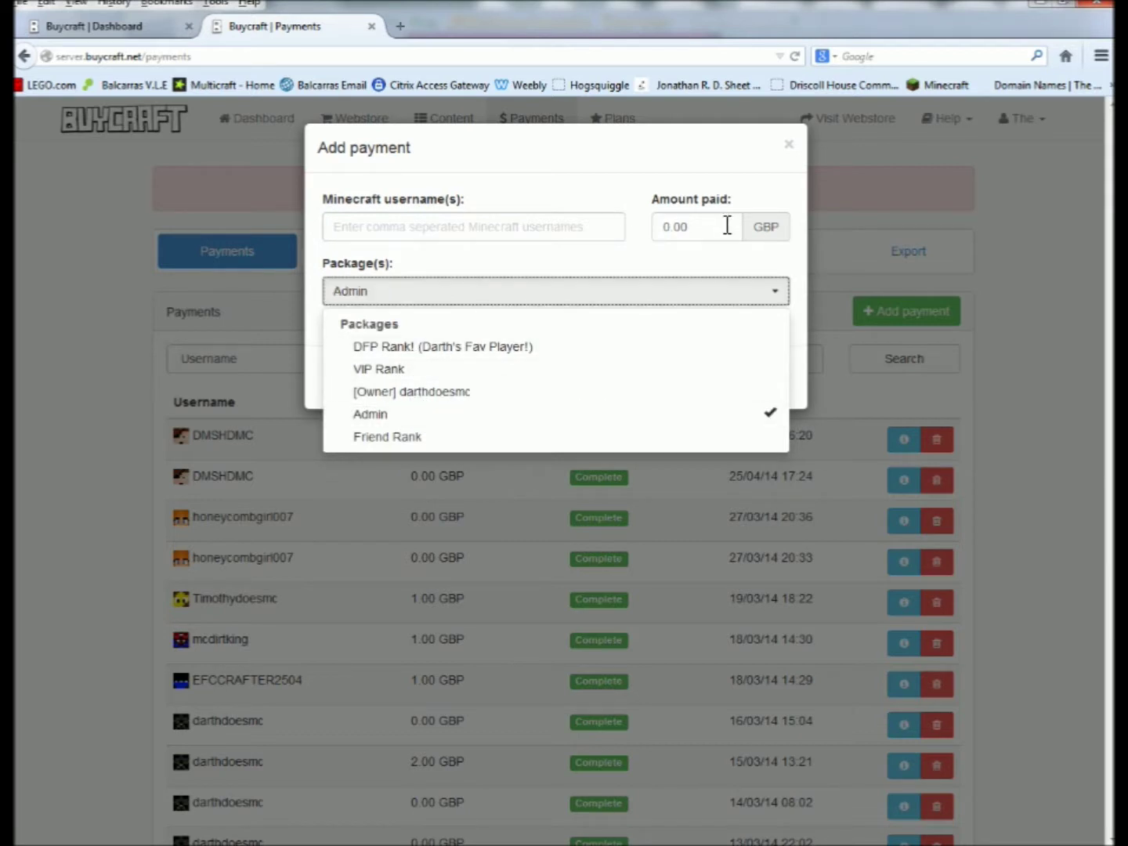
left_click(716, 228)
left_click(463, 224)
scroll(462, 224, "down", 1)
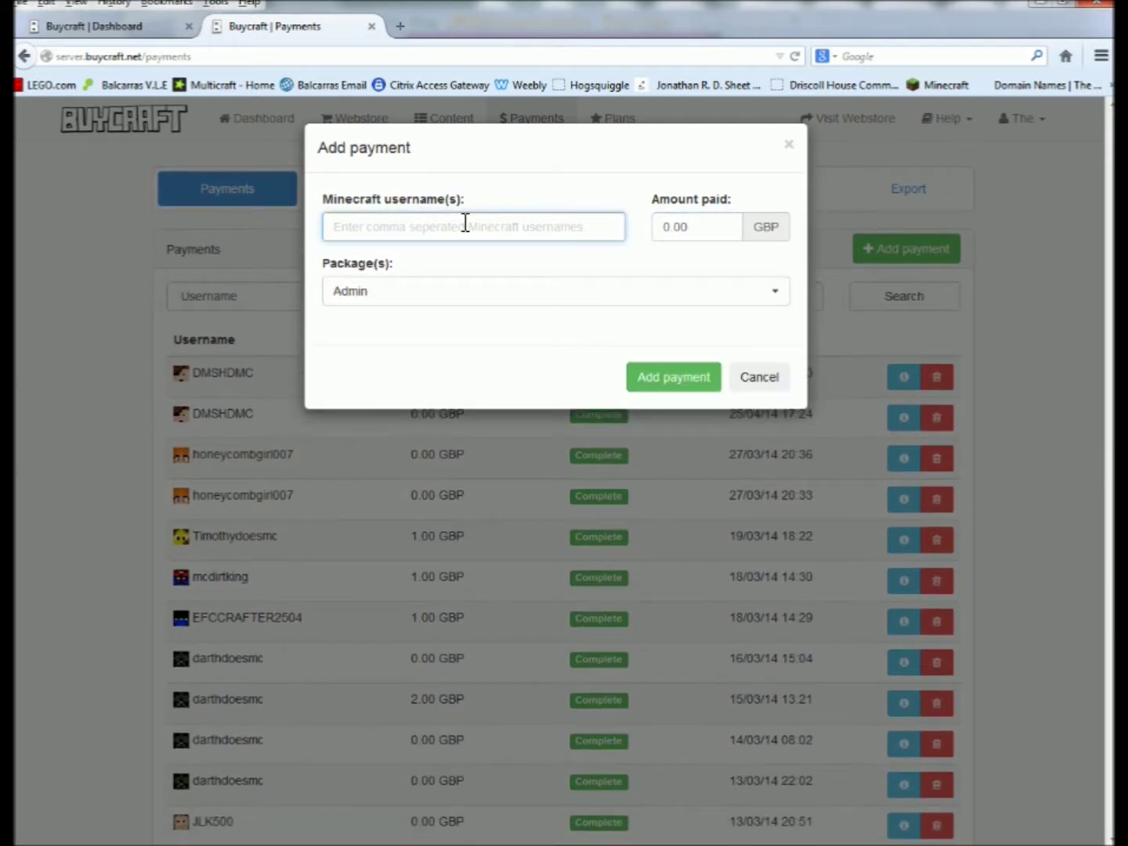
type("darthdoesmc")
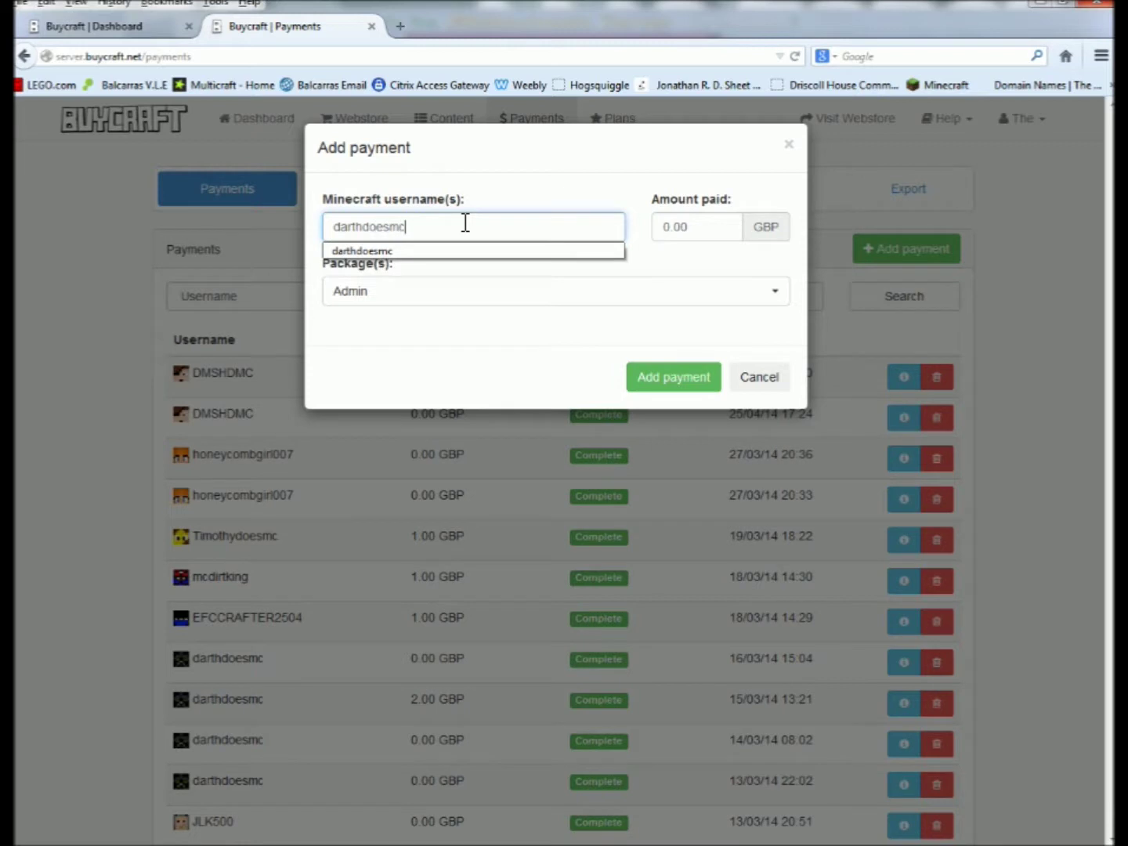
left_click(649, 380)
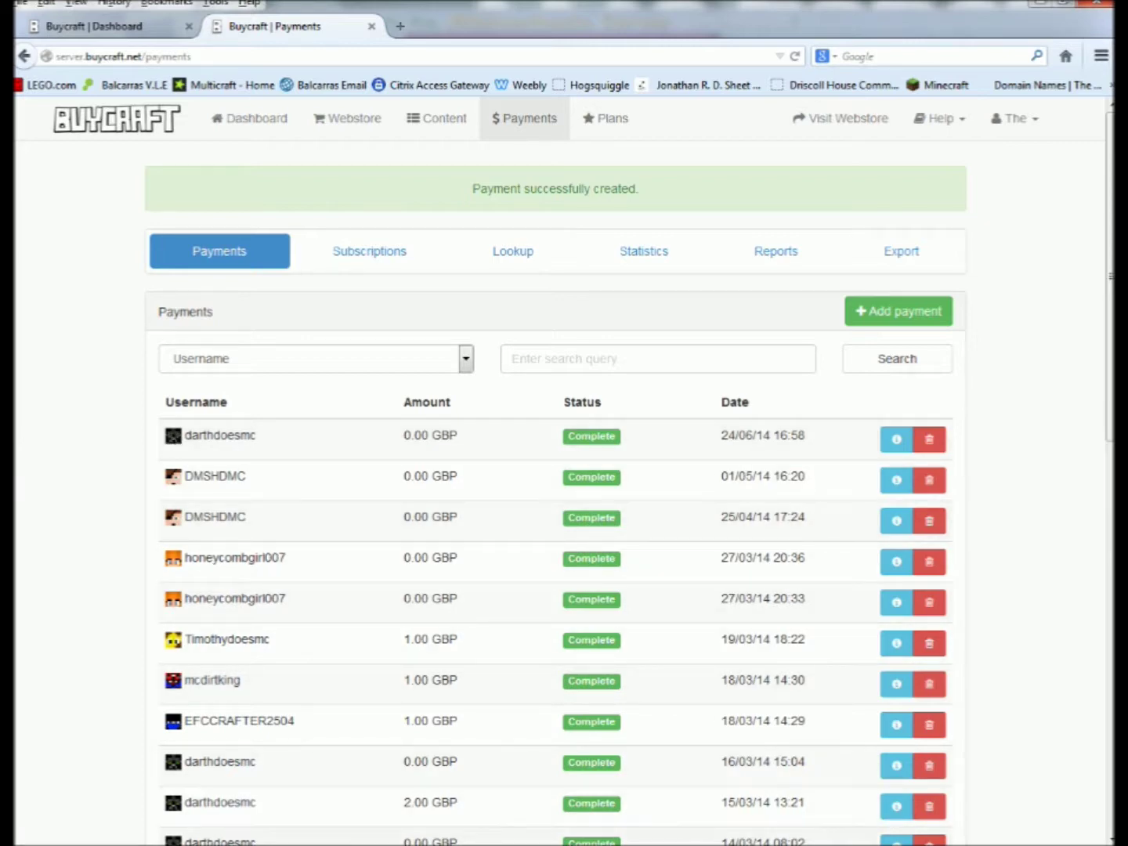
key("alt+Tab")
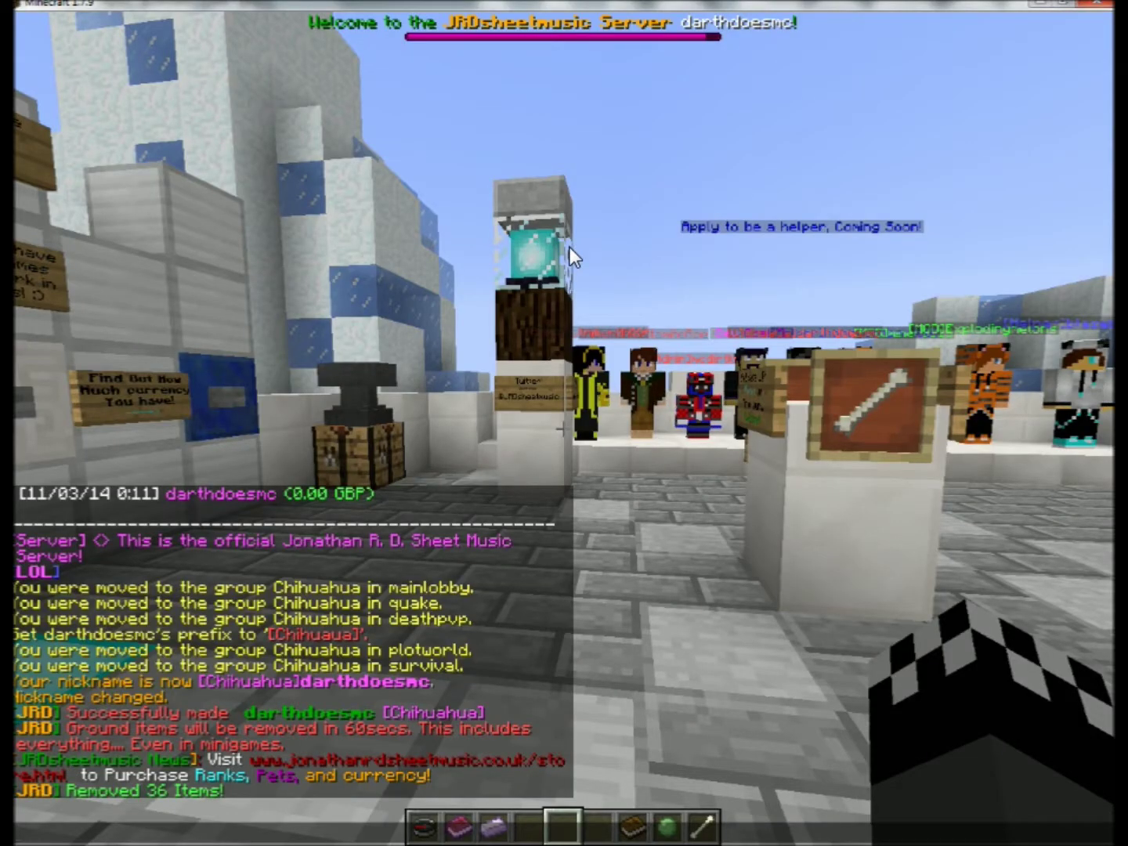
Walk past the row of players and along the diamond path to the JRDSHEETMUSIC spawn sign.
key("Escape")
key("Escape")
key("Escape")
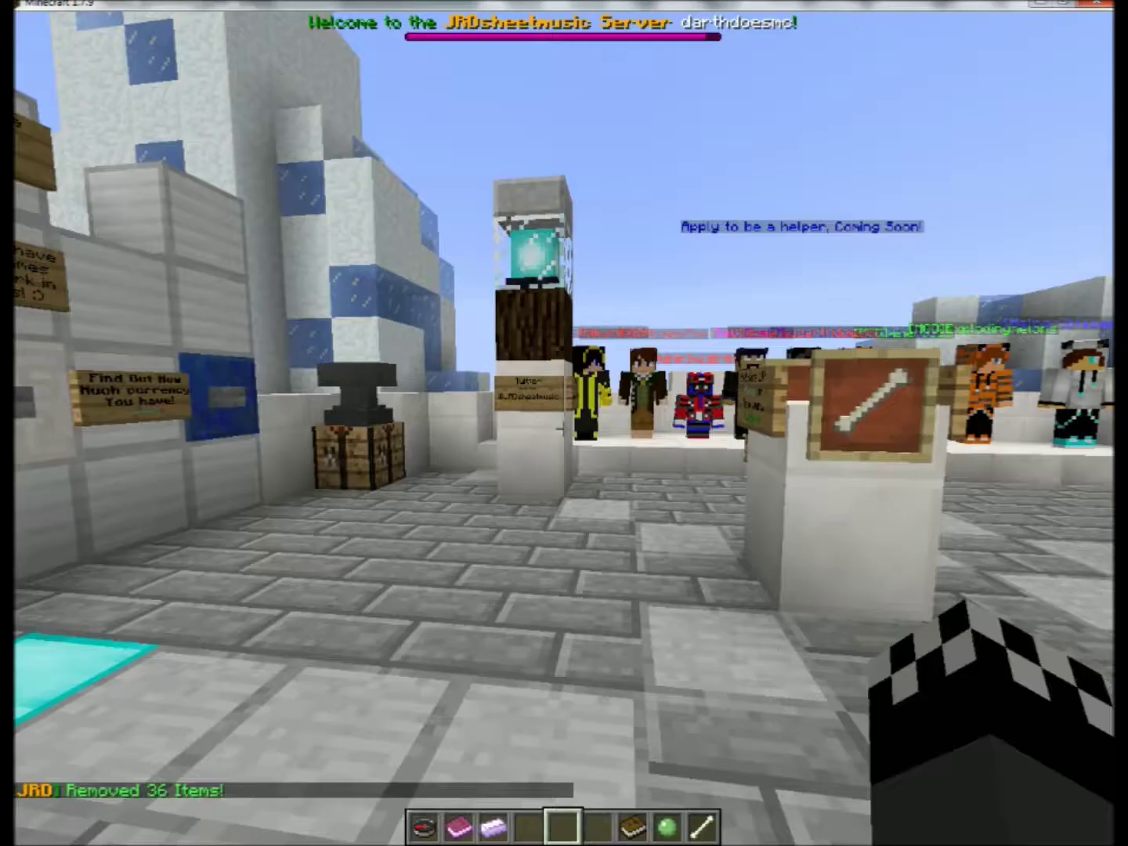
key("w")
key("w")
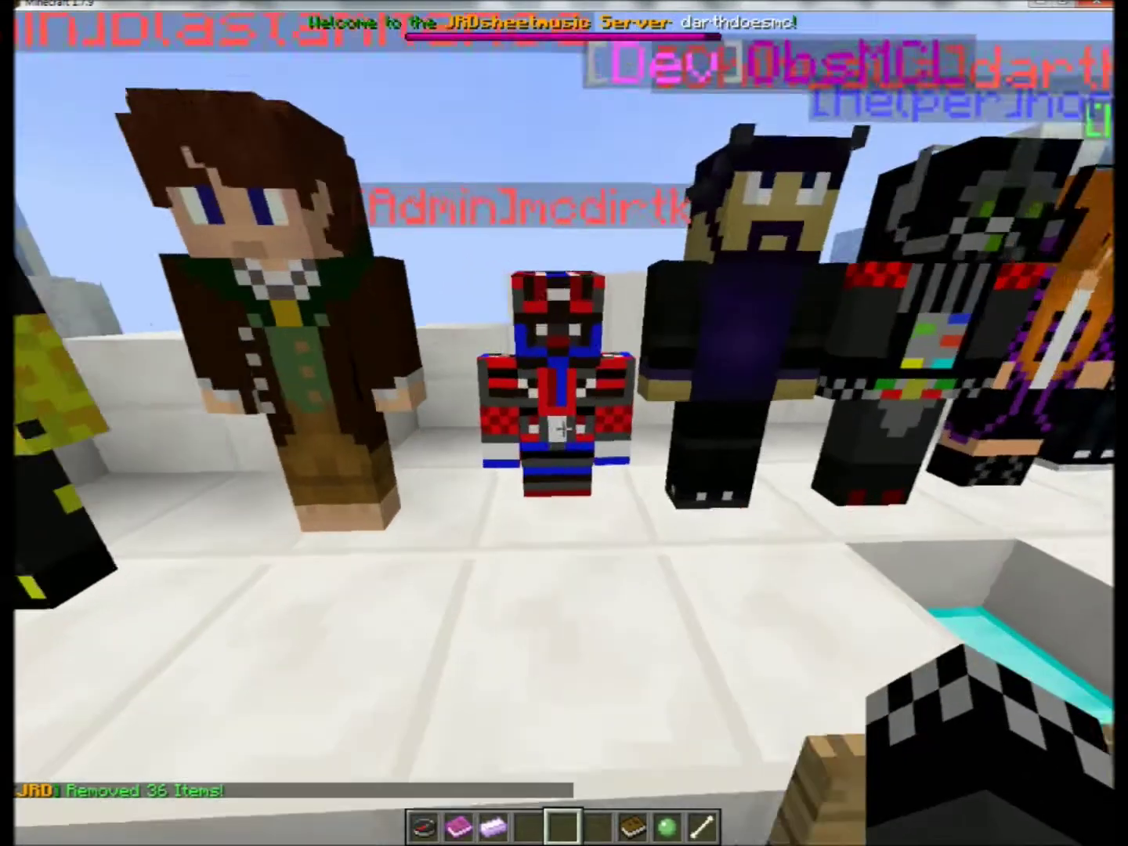
key("w")
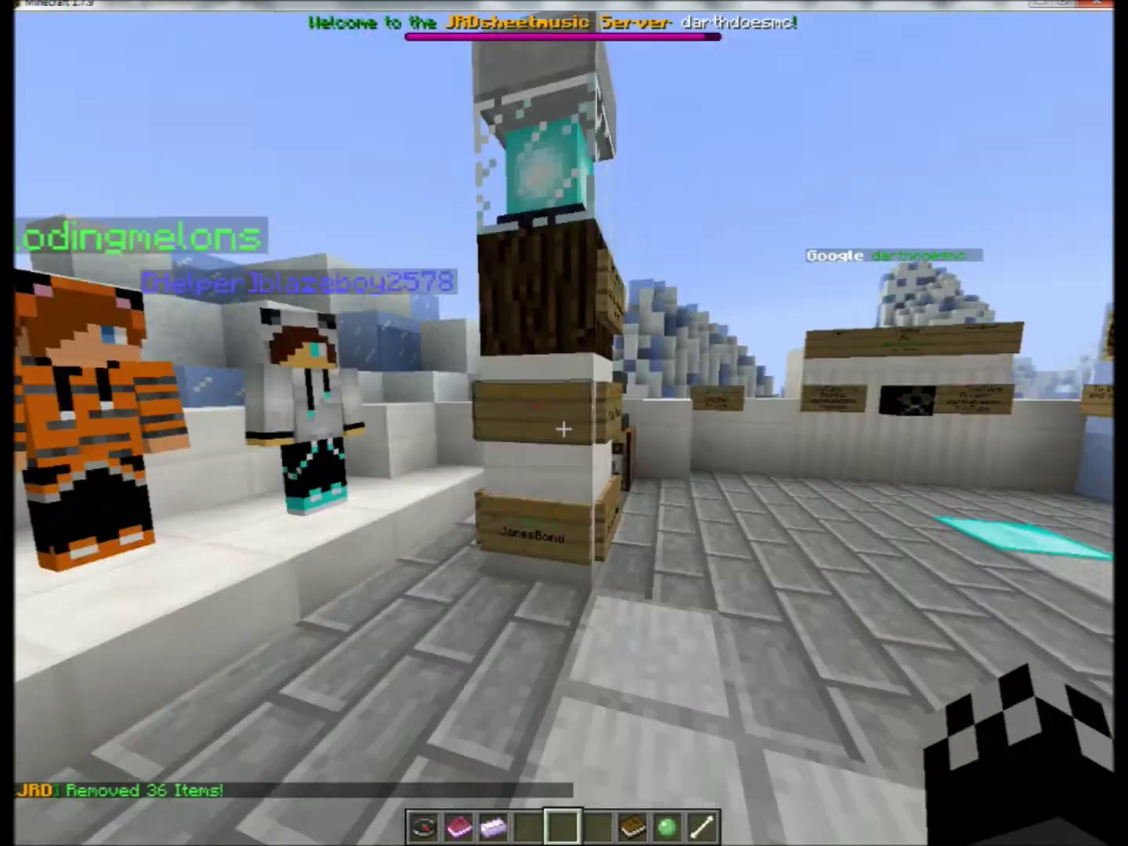
key("w")
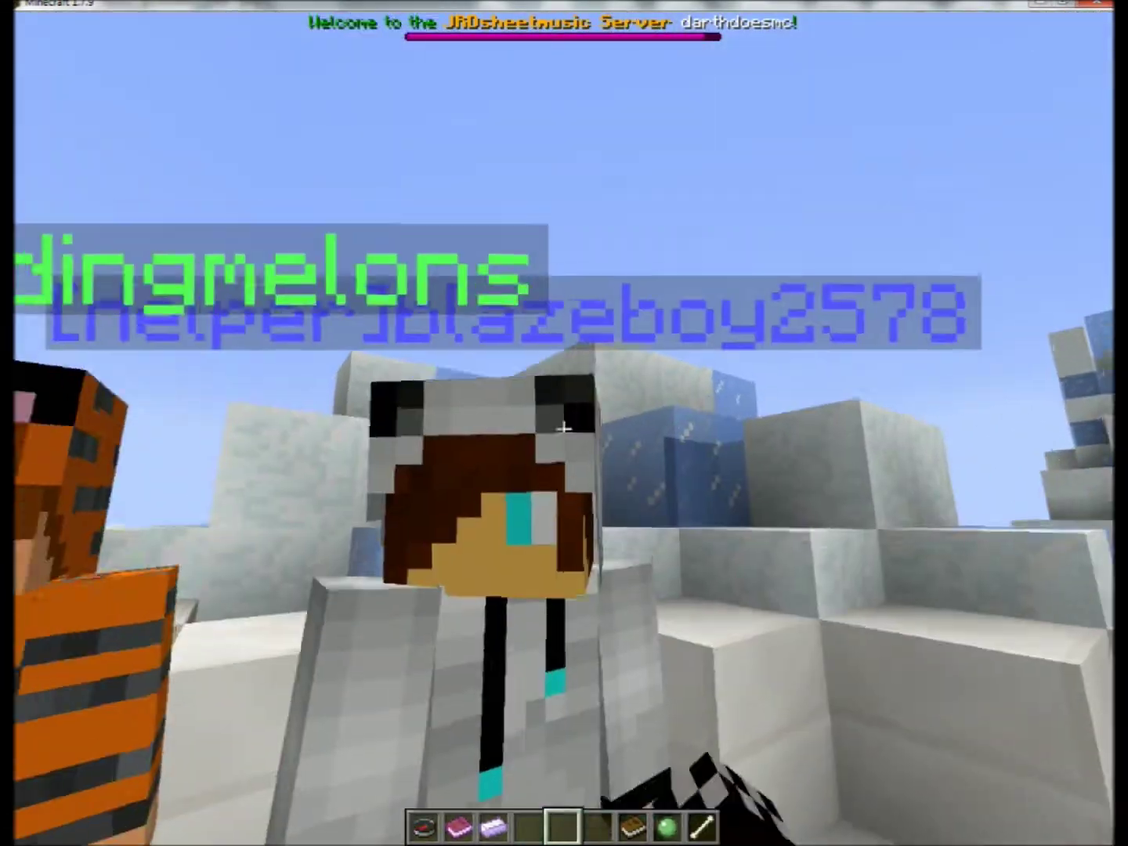
key("w")
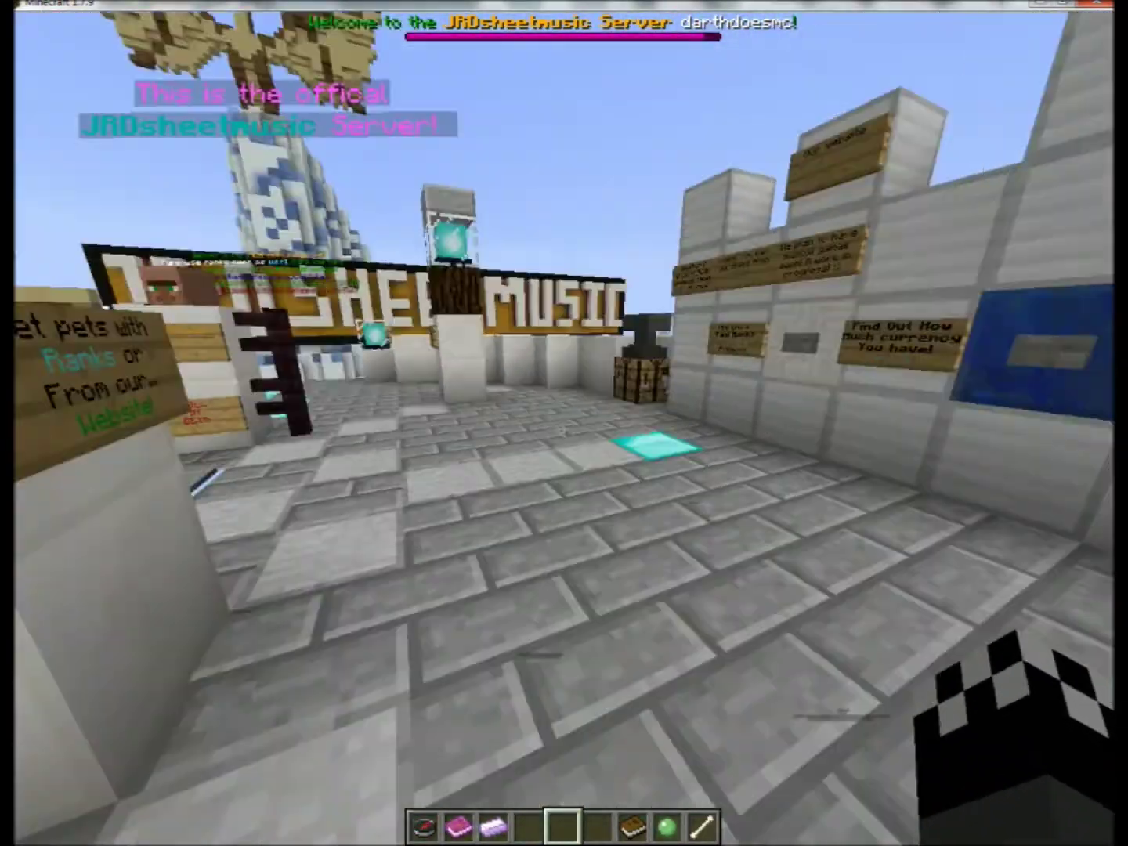
key("Escape")
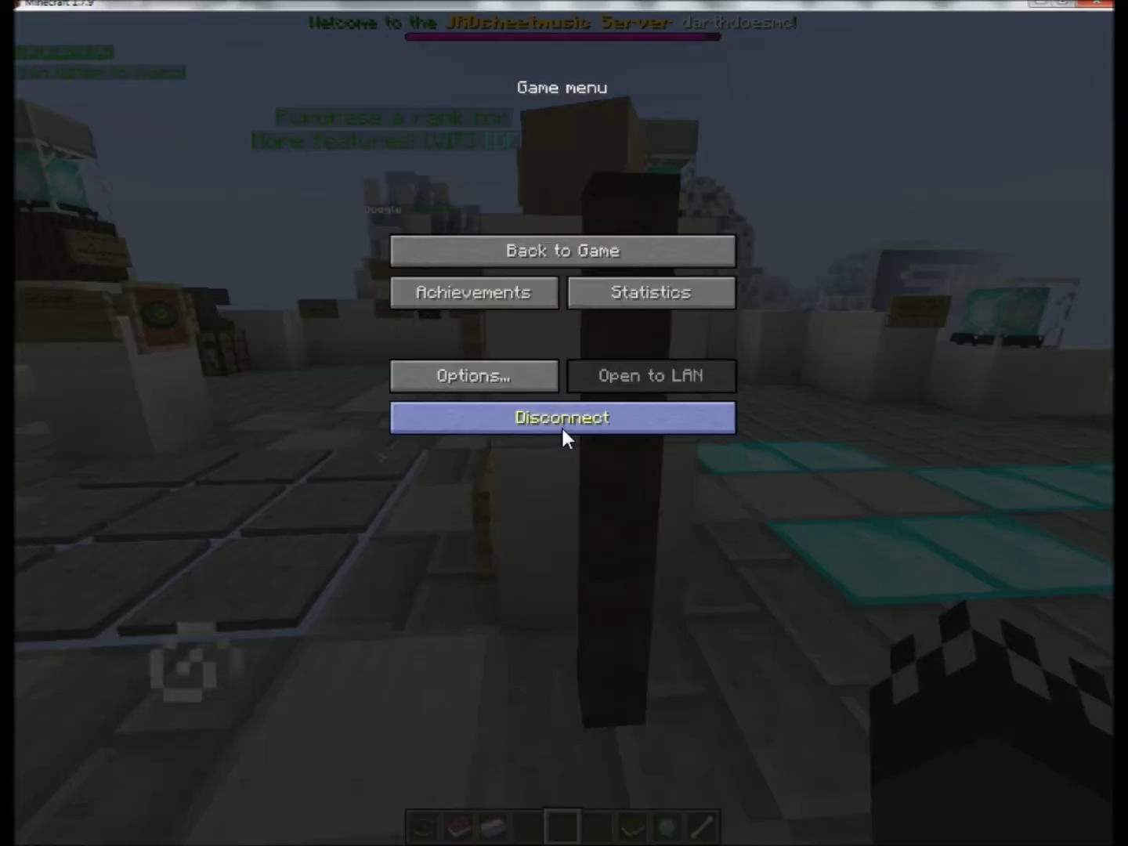
left_click(562, 253)
key("w")
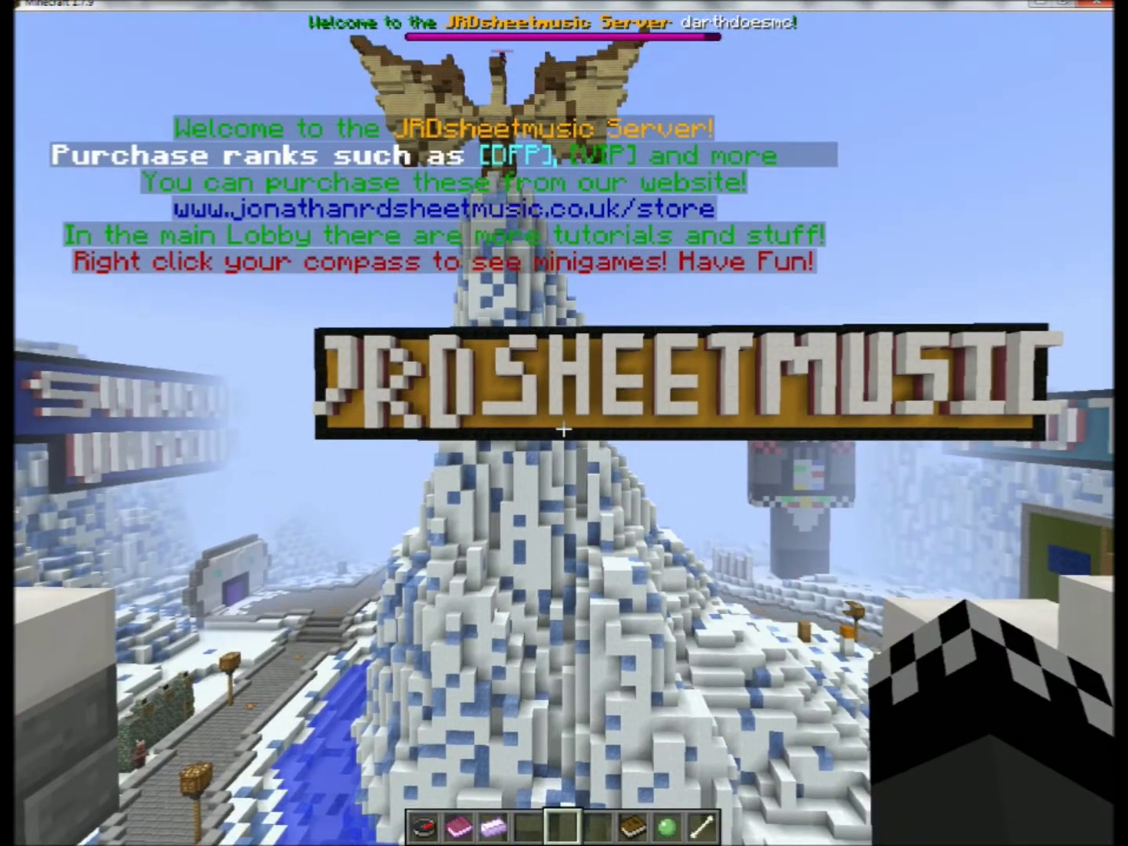
Scroll through the chat history to confirm the player joined the Admin group in every world.
key("t")
scroll(322, 656, "up", 3)
scroll(332, 658, "down", 3)
scroll(332, 659, "up", 3)
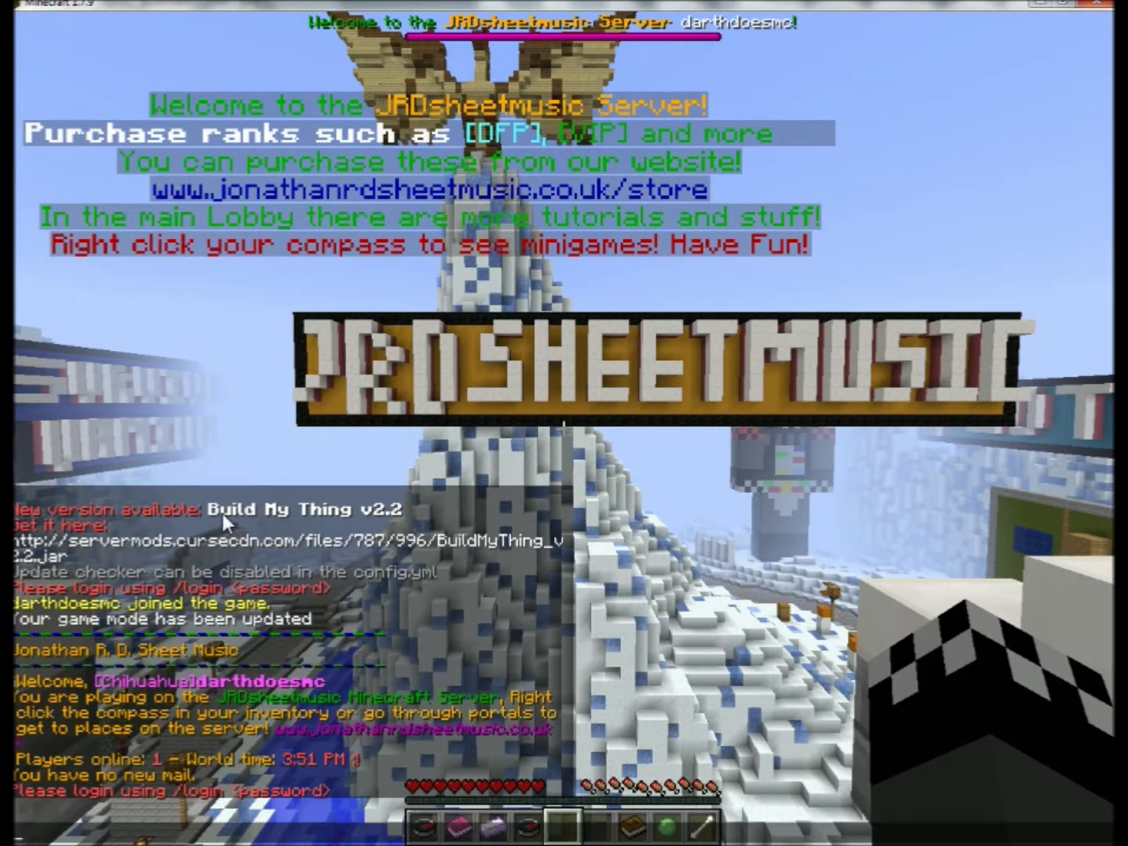
scroll(185, 580, "down", 3)
scroll(65, 669, "up", 3)
scroll(69, 669, "down", 3)
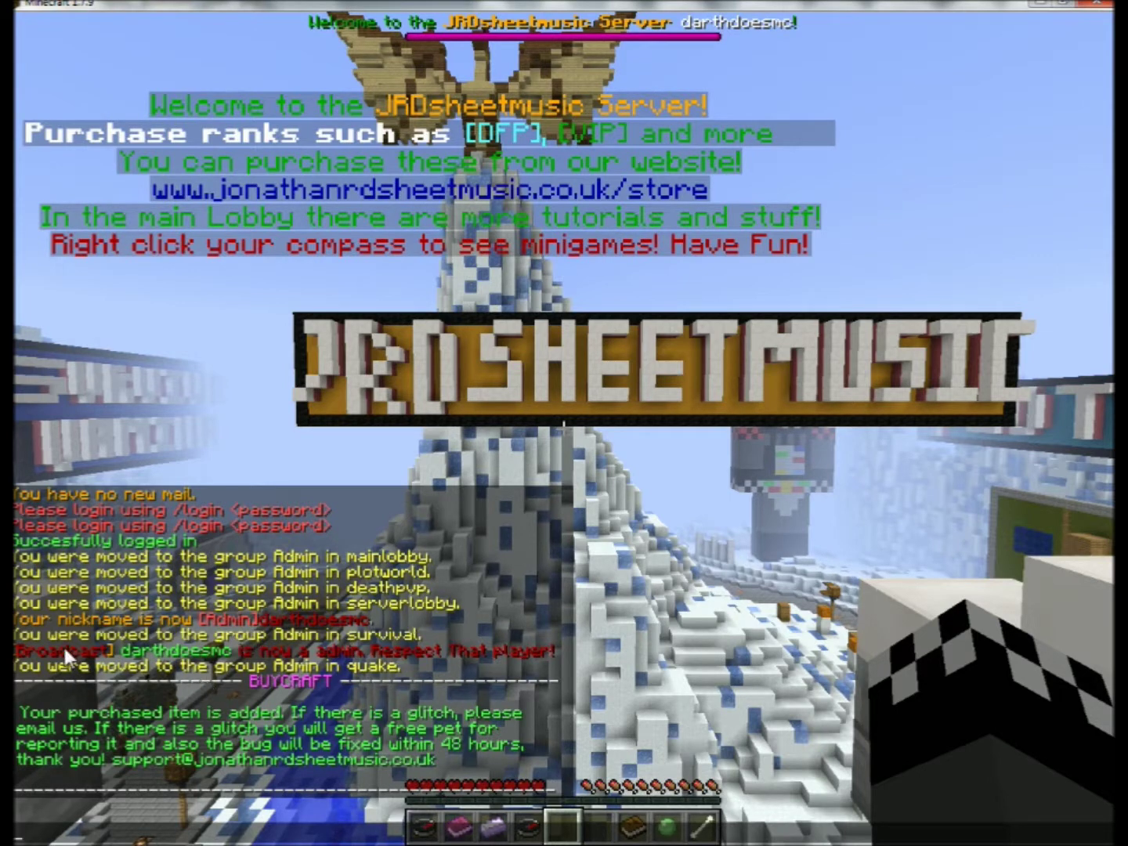
scroll(114, 576, "up", 3)
scroll(131, 647, "down", 3)
scroll(118, 768, "up", 1)
scroll(118, 767, "down", 1)
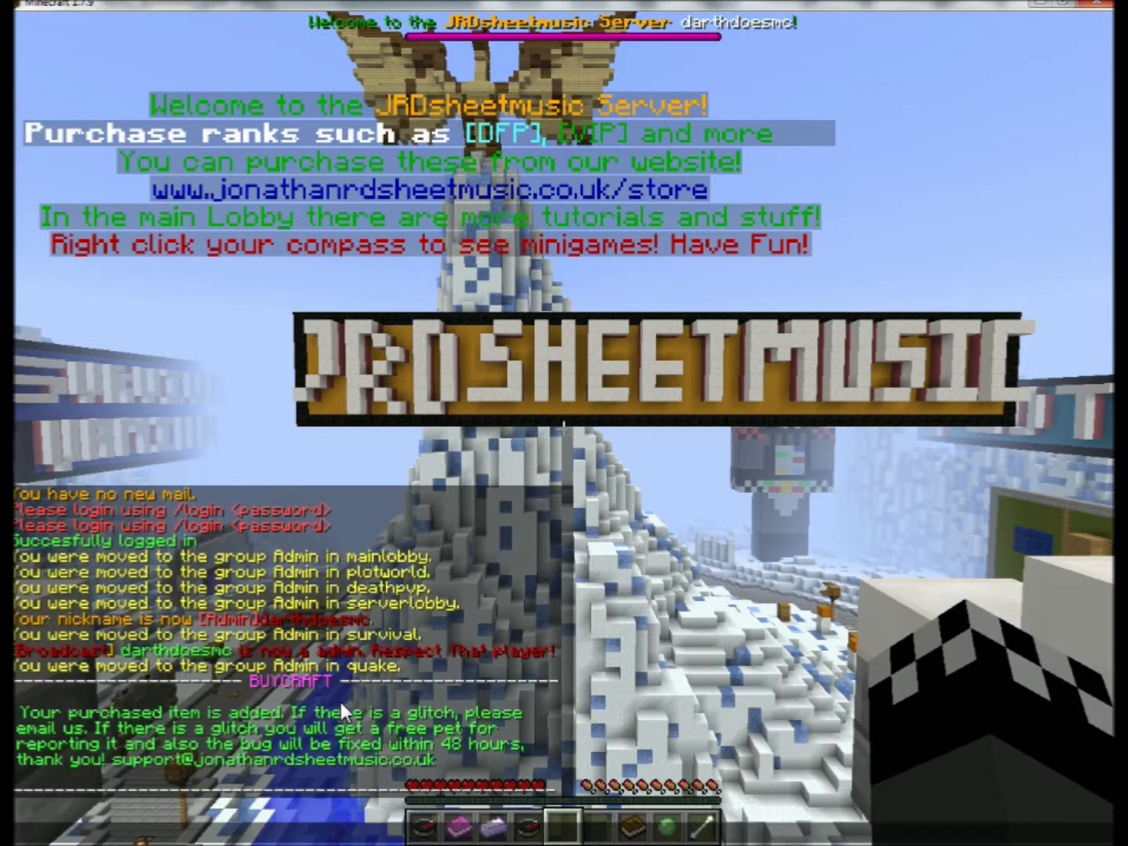
key("Escape")
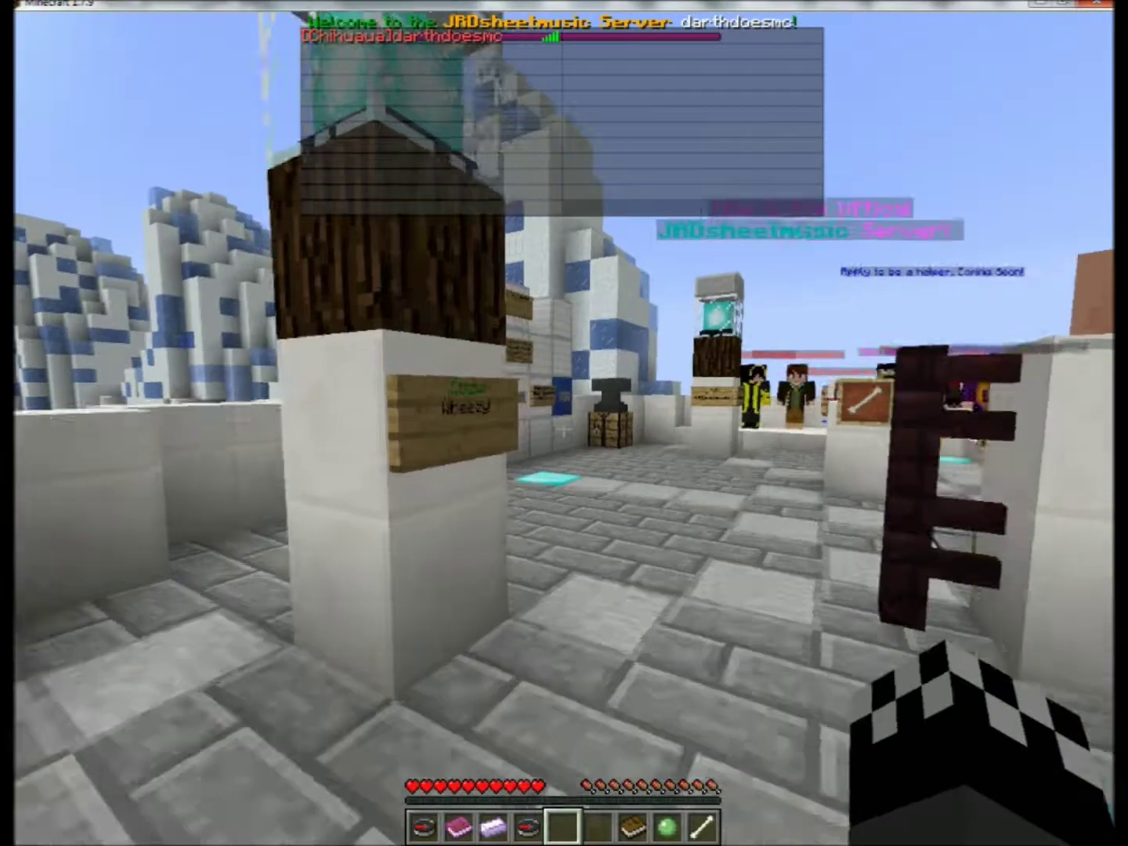
Send 'hi' in chat with the Admin prefix, view the online player list, and open command entry.
type("thi")
key("Return")
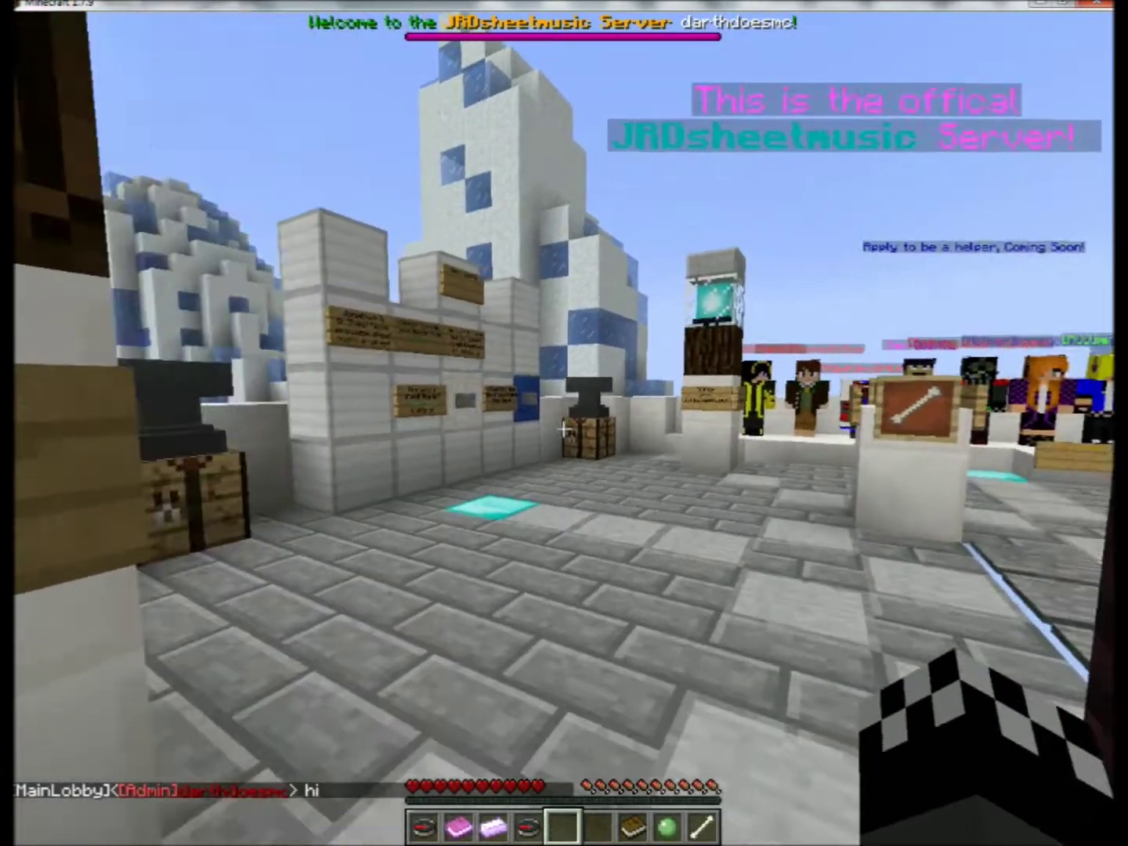
key("Tab")
key("w")
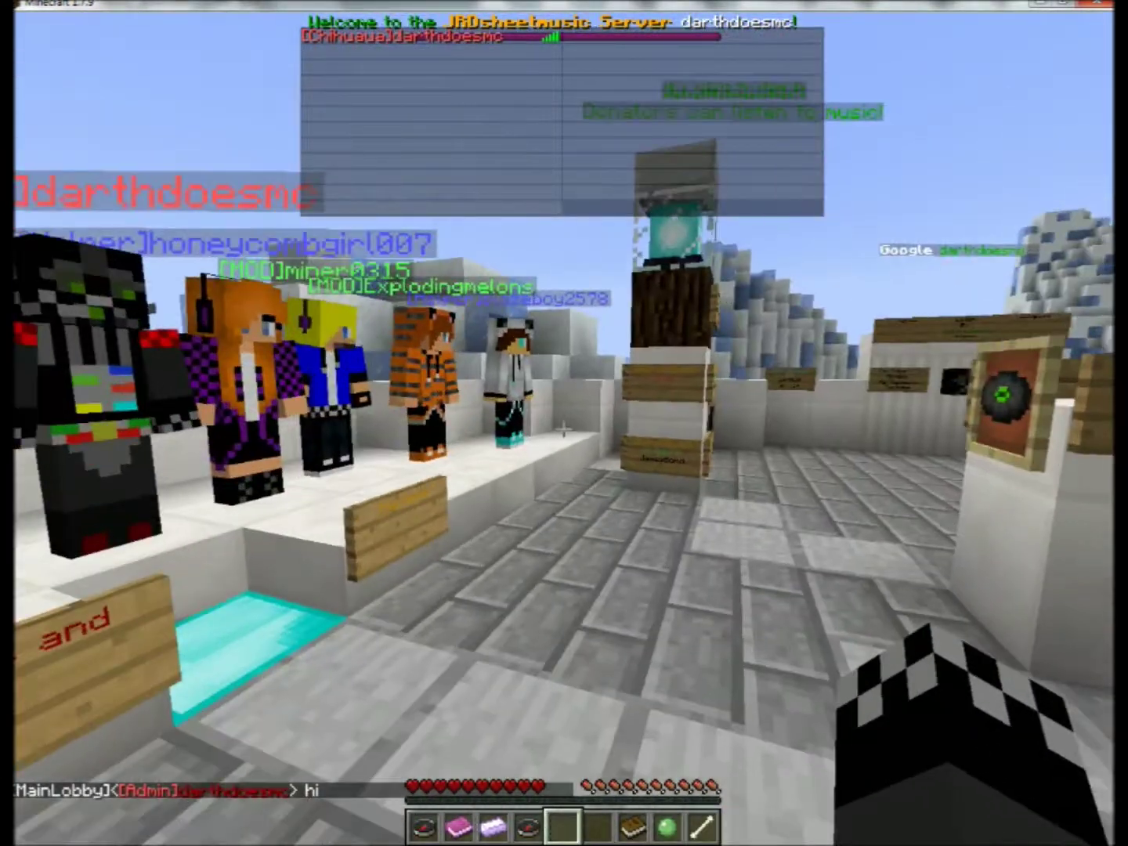
key("slash")
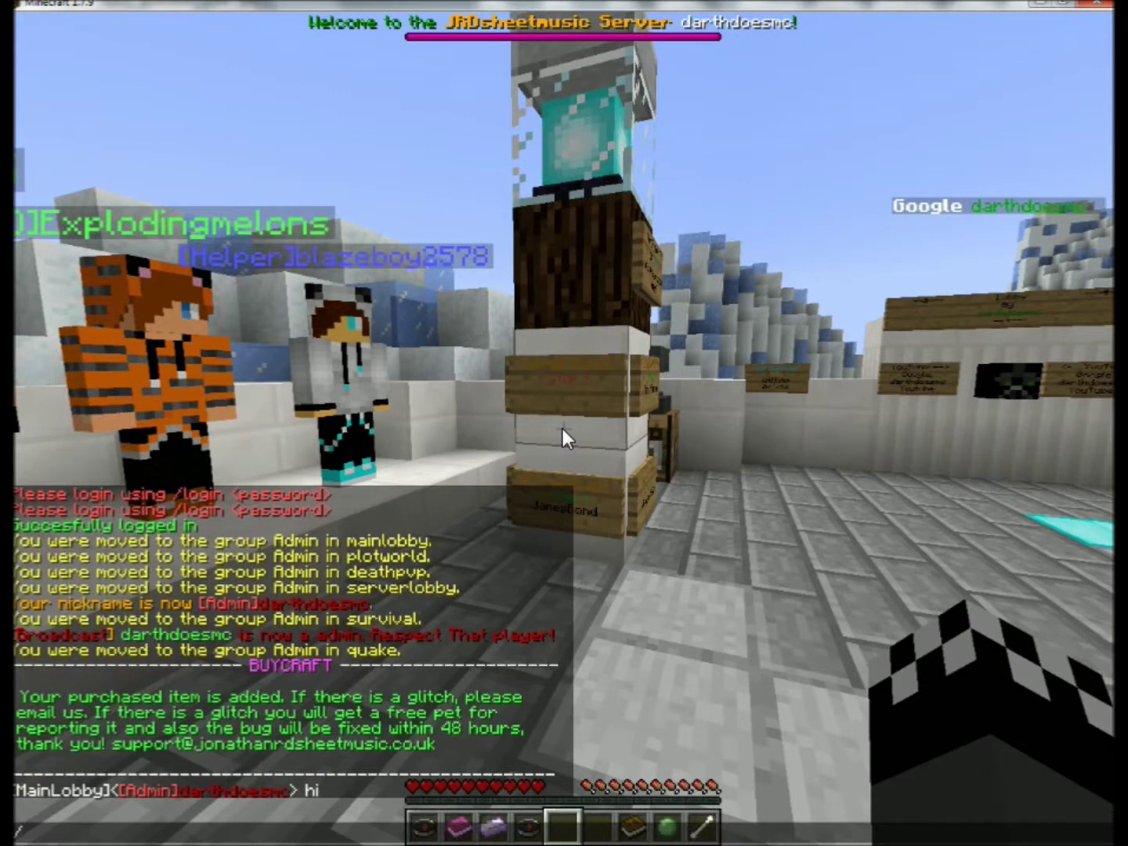